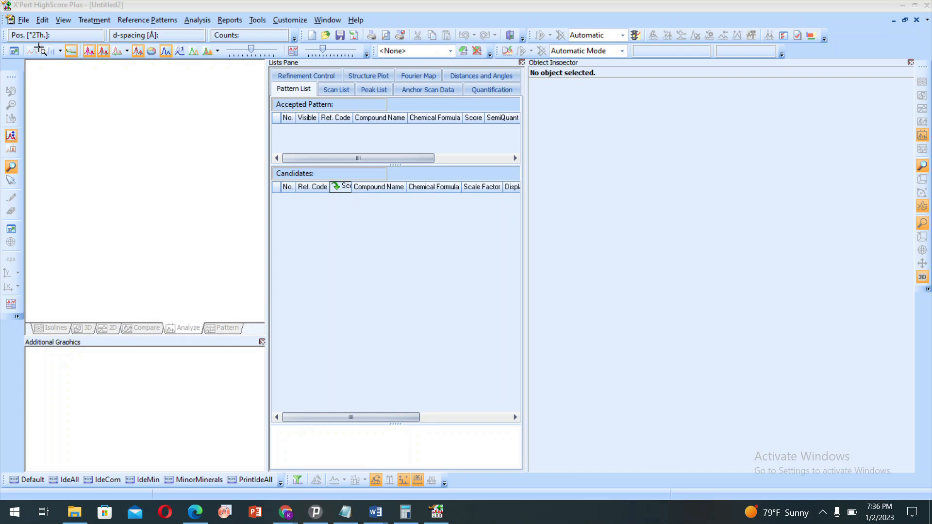
Try to open the D_1_ASCII text document from the Asample folder as a data file.
{"action": "left_click", "coordinate": [22, 20]}
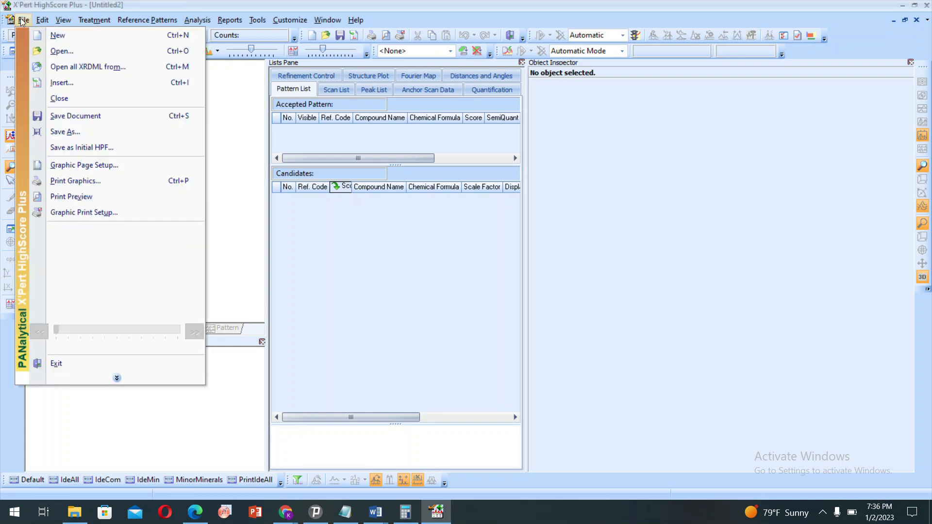
{"action": "left_click", "coordinate": [60, 53]}
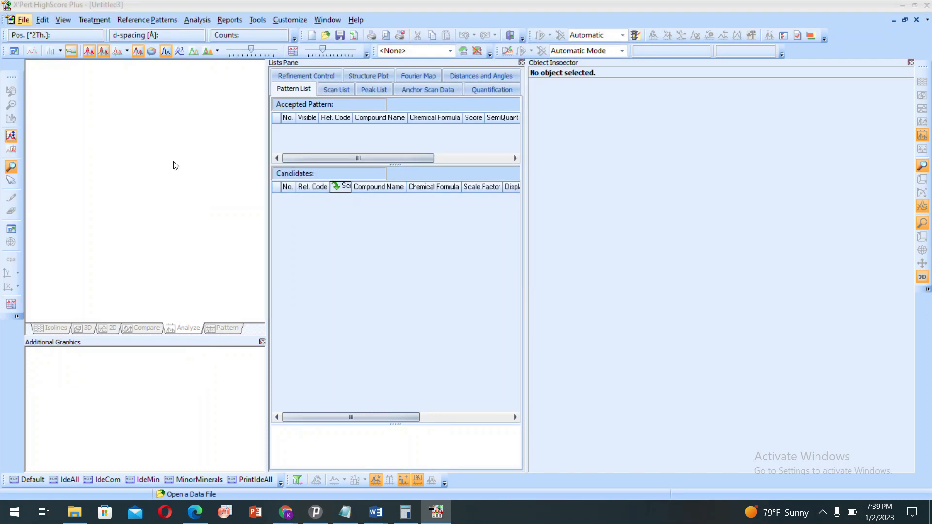
{"action": "key", "text": "ctrl+o"}
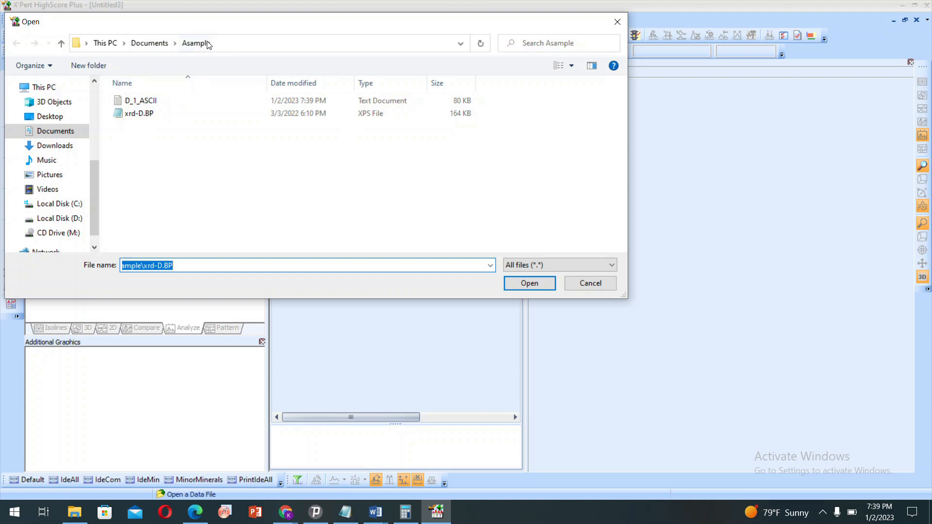
{"action": "left_click", "coordinate": [135, 103]}
{"action": "left_click", "coordinate": [532, 284]}
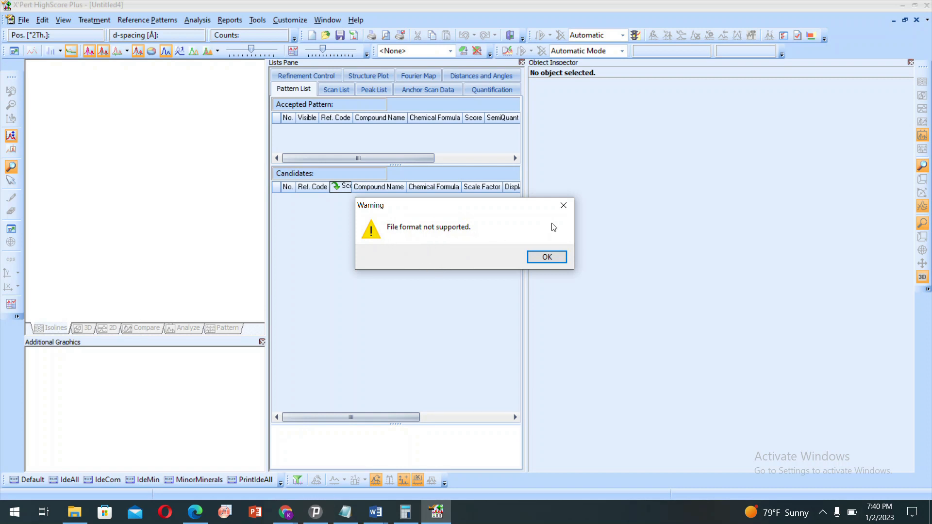
{"action": "left_click", "coordinate": [569, 206]}
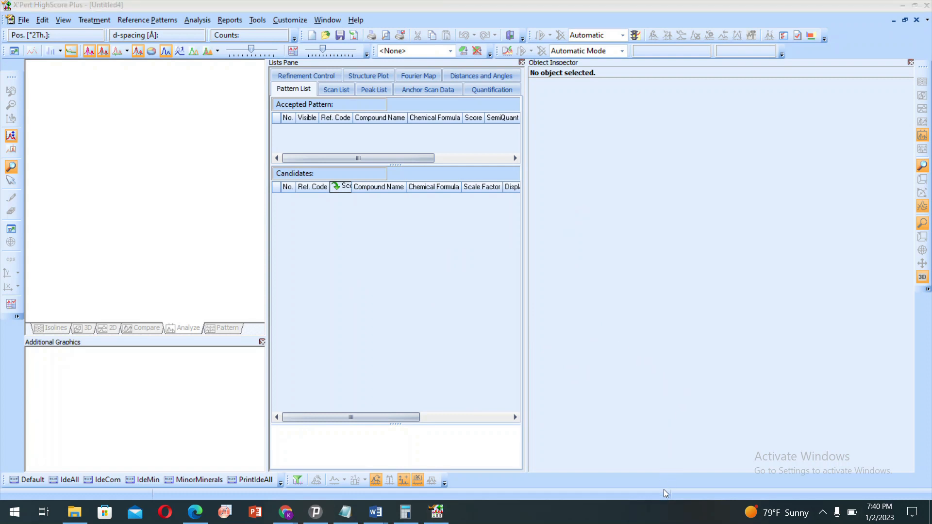
From the Asample folder's file list, open the D_1_ASCII text document in Notepad in a maximized window.
{"action": "left_click", "coordinate": [23, 20]}
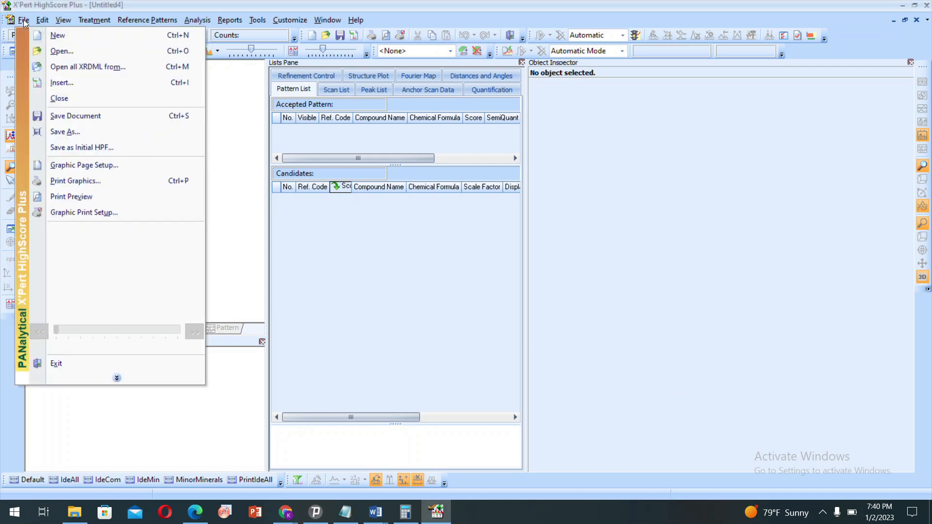
{"action": "left_click", "coordinate": [57, 50]}
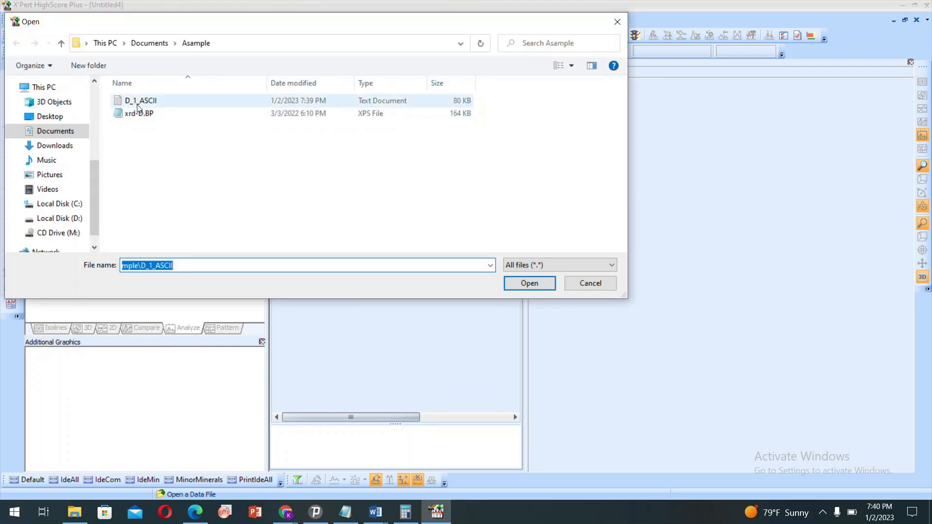
{"action": "left_click", "coordinate": [137, 100]}
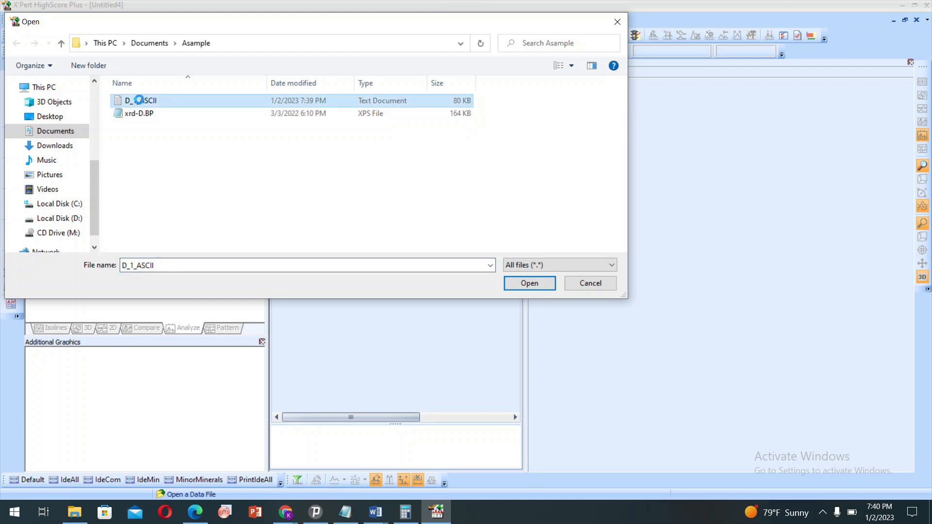
{"action": "right_click", "coordinate": [138, 101]}
{"action": "left_click", "coordinate": [168, 127]}
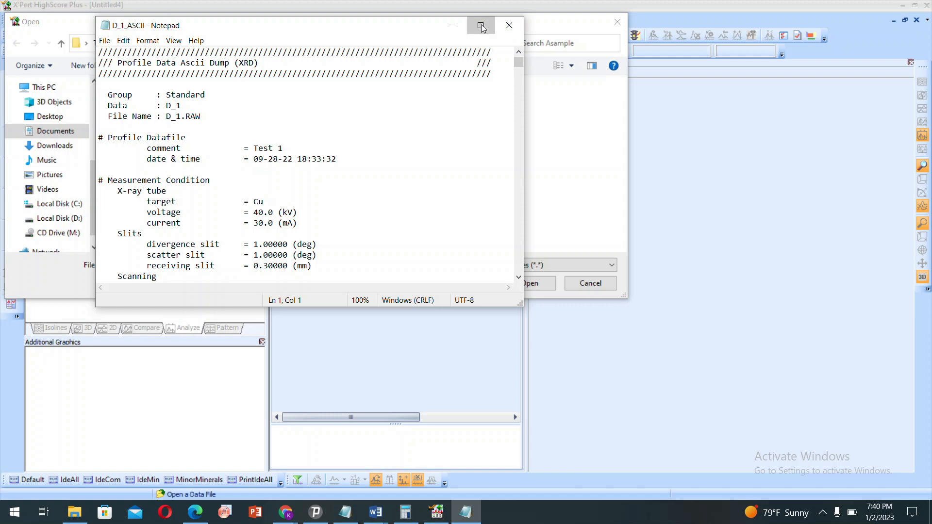
{"action": "left_click", "coordinate": [481, 25]}
{"action": "mouse_move", "coordinate": [927, 51]}
{"action": "left_mouse_down"}
{"action": "mouse_move", "coordinate": [927, 144]}
{"action": "mouse_move", "coordinate": [927, 39]}
{"action": "left_mouse_up"}
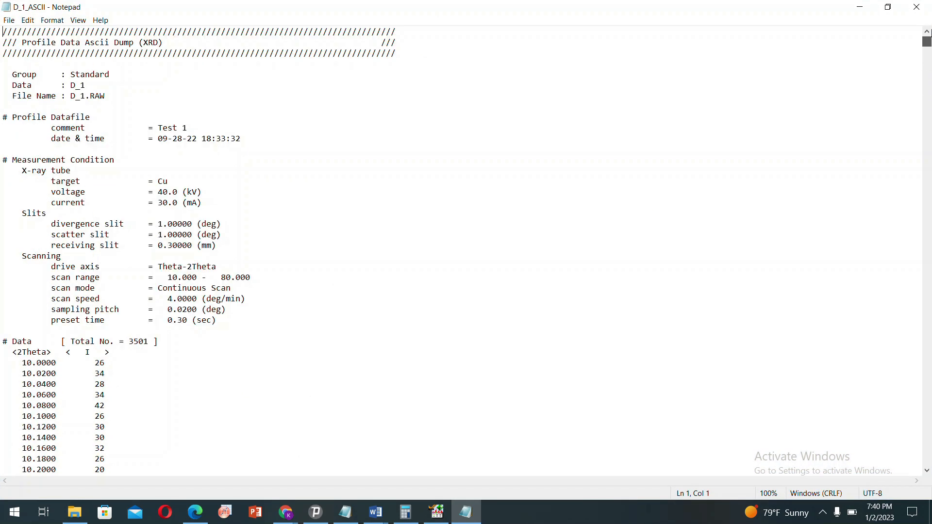
Save a copy of the text data as D_1_ASCII.asc in the Asample folder and minimize Notepad.
{"action": "left_click", "coordinate": [10, 21]}
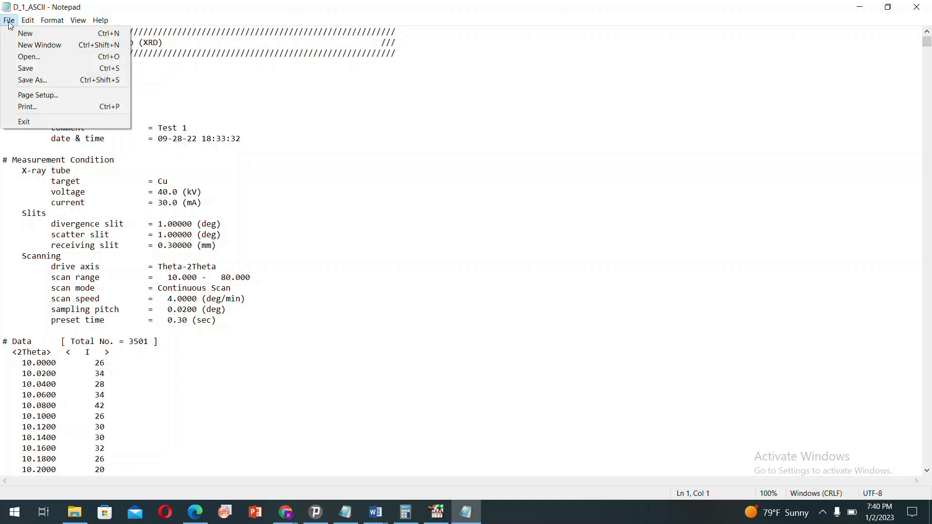
{"action": "left_click", "coordinate": [33, 80]}
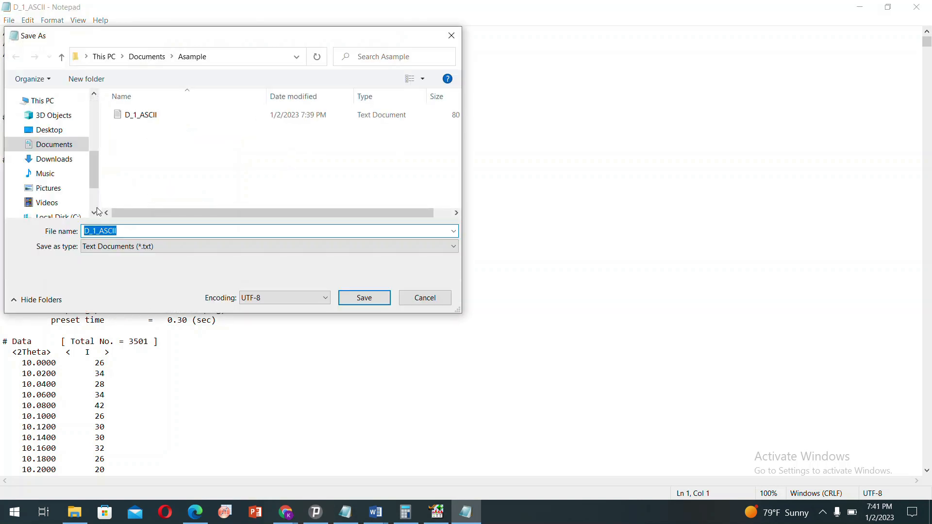
{"action": "left_click", "coordinate": [127, 232]}
{"action": "type", "text": ".asc"}
{"action": "left_click", "coordinate": [366, 302]}
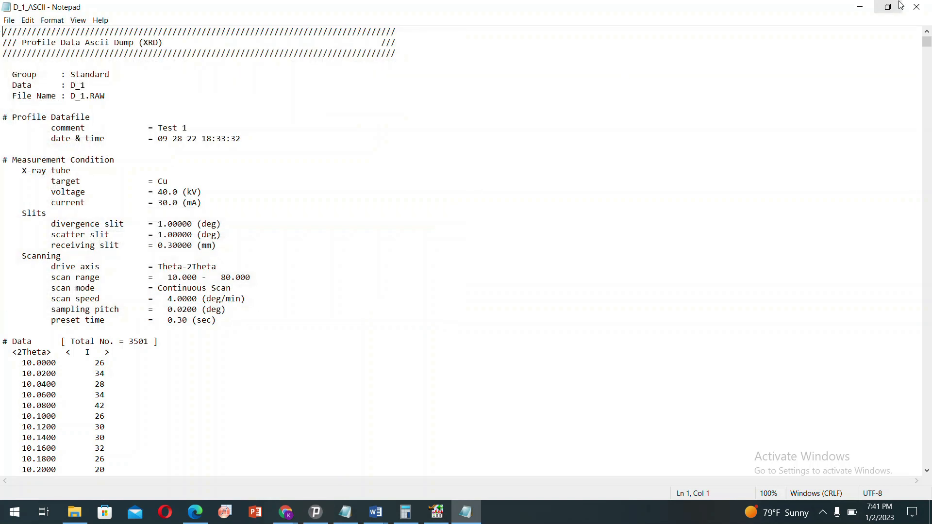
{"action": "left_click", "coordinate": [860, 7]}
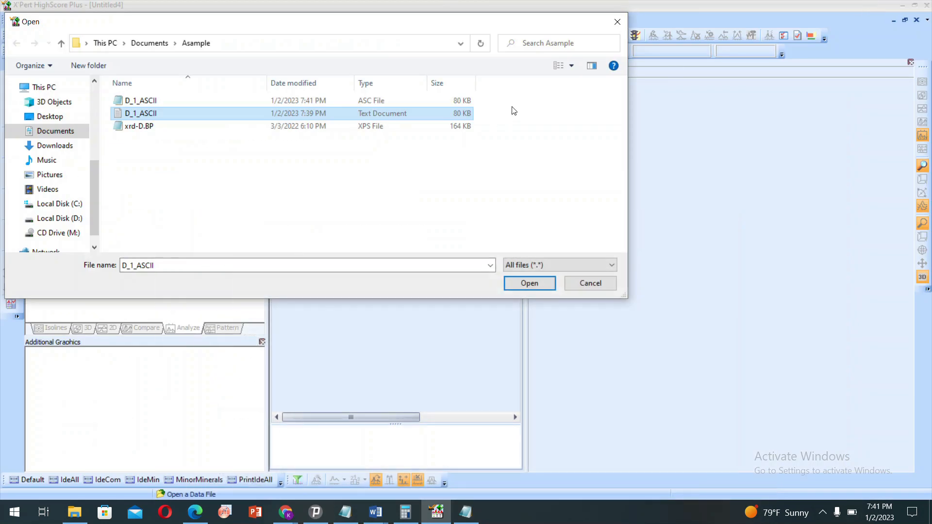
Open the ASC version of D_1_ASCII from the Asample folder.
{"action": "left_click", "coordinate": [300, 160]}
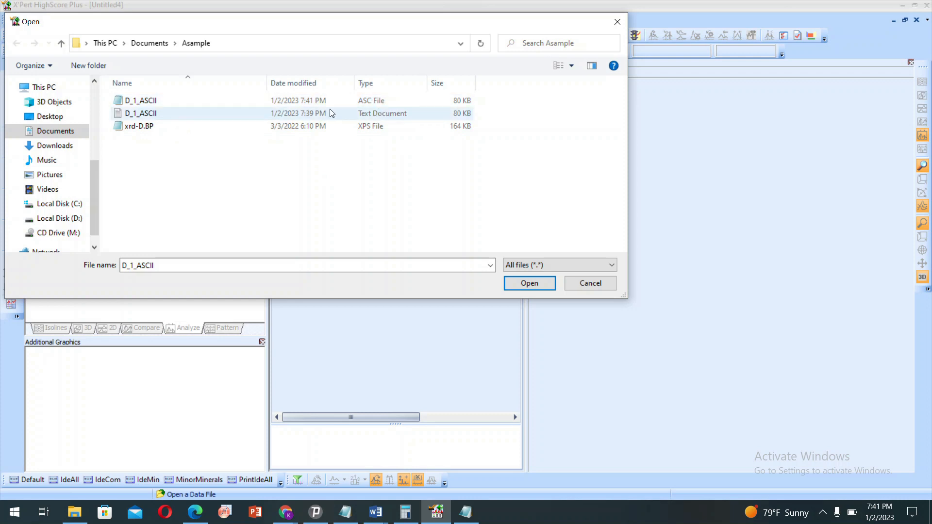
{"action": "left_click", "coordinate": [142, 102]}
{"action": "key", "text": "Return"}
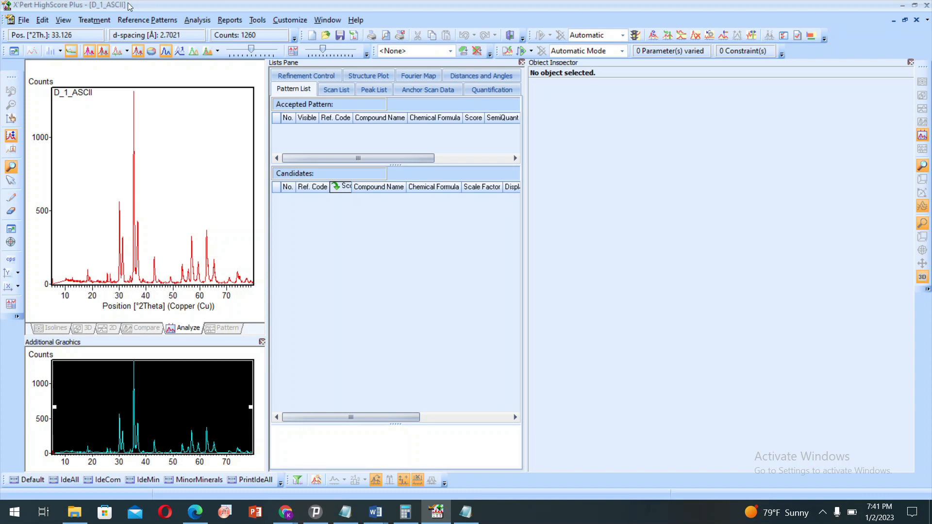
Determine the background automatically with a bending factor of 10, subtract it, and replace the original scan with the result.
{"action": "left_click", "coordinate": [94, 22]}
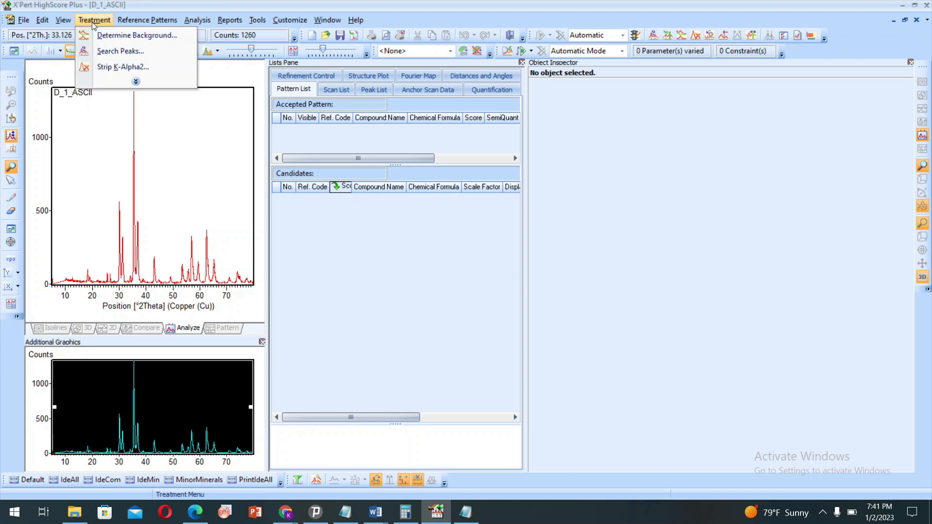
{"action": "left_click", "coordinate": [135, 81]}
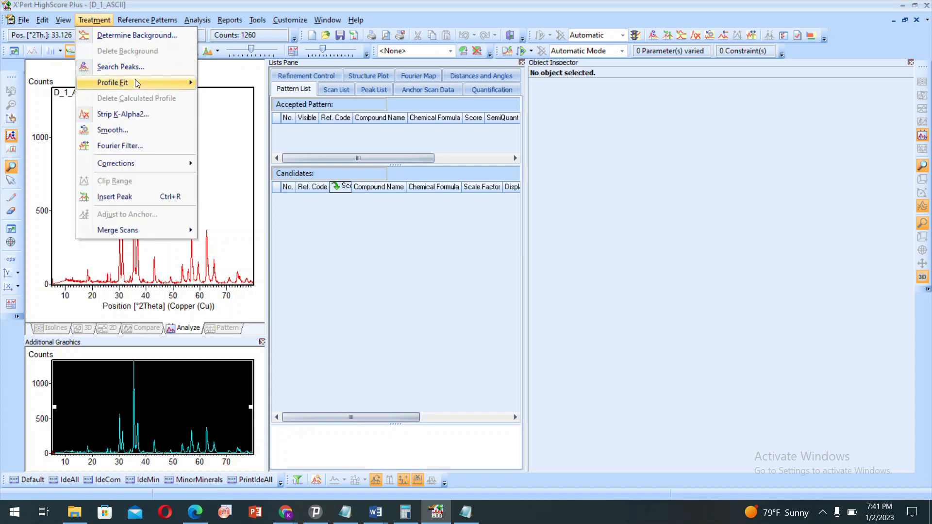
{"action": "mouse_move", "coordinate": [137, 84]}
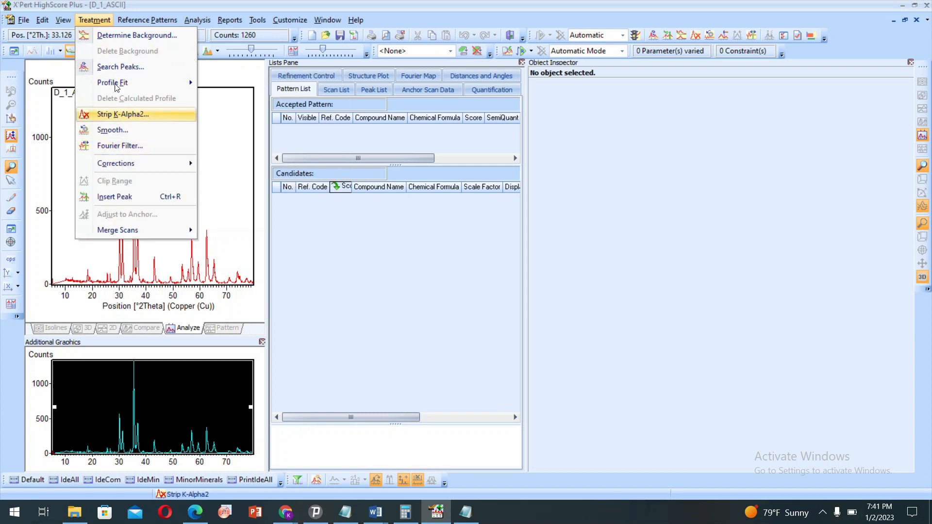
{"action": "left_click", "coordinate": [132, 36]}
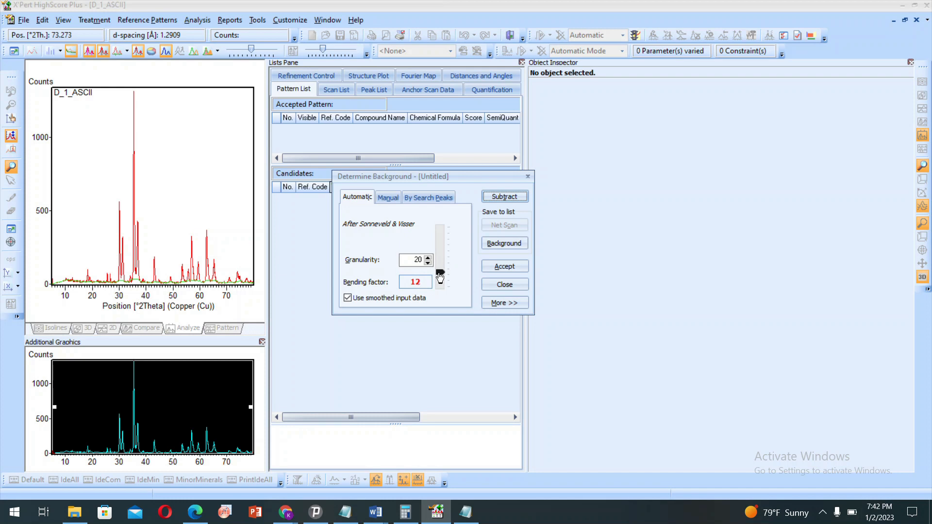
{"action": "left_click_drag", "start_coordinate": [442, 277], "coordinate": [444, 280]}
{"action": "left_click", "coordinate": [505, 196]}
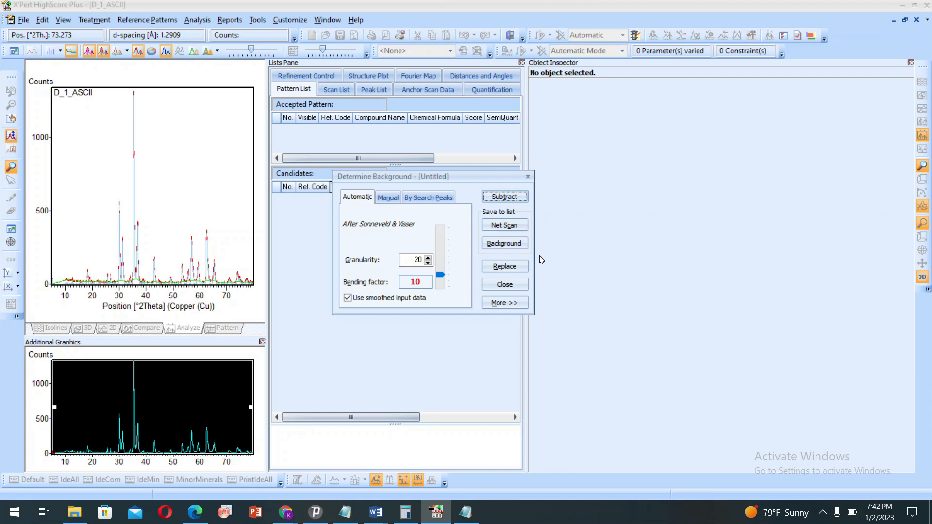
{"action": "left_click", "coordinate": [505, 266]}
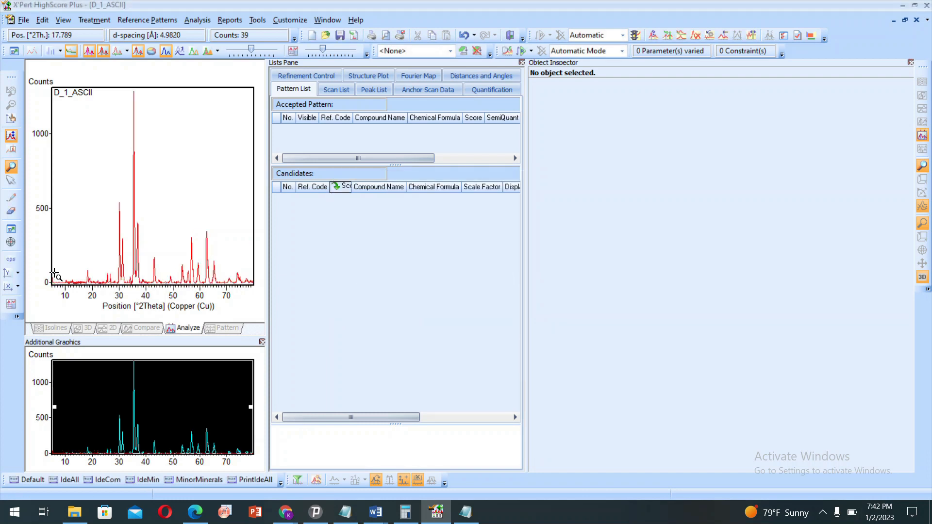
Strip K-Alpha2 from the scan using the Rachinger method, save the result to the list, and replace the scan with it.
{"action": "left_click", "coordinate": [93, 22]}
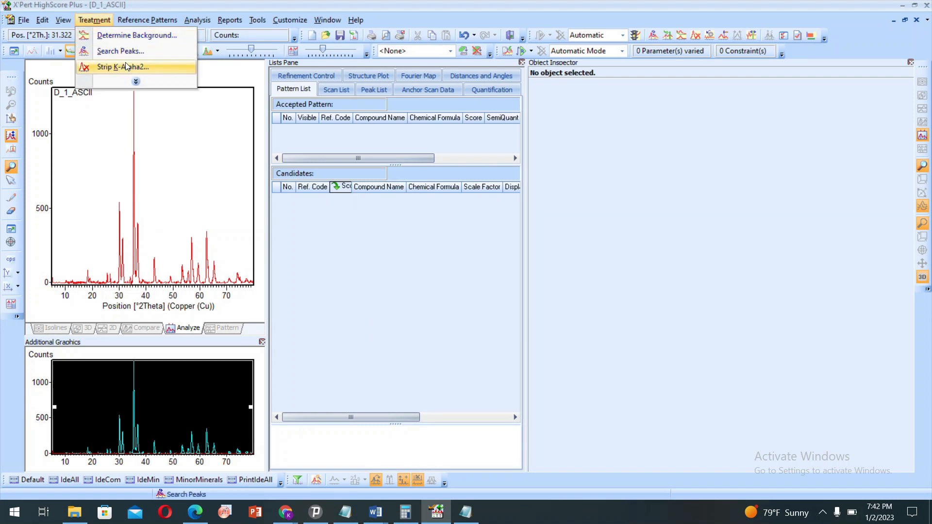
{"action": "left_click", "coordinate": [137, 81]}
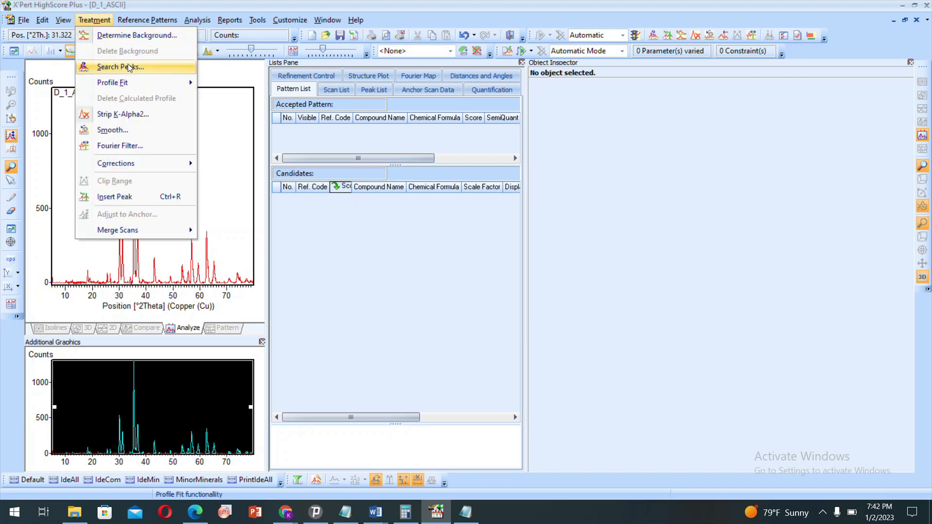
{"action": "left_click", "coordinate": [130, 115]}
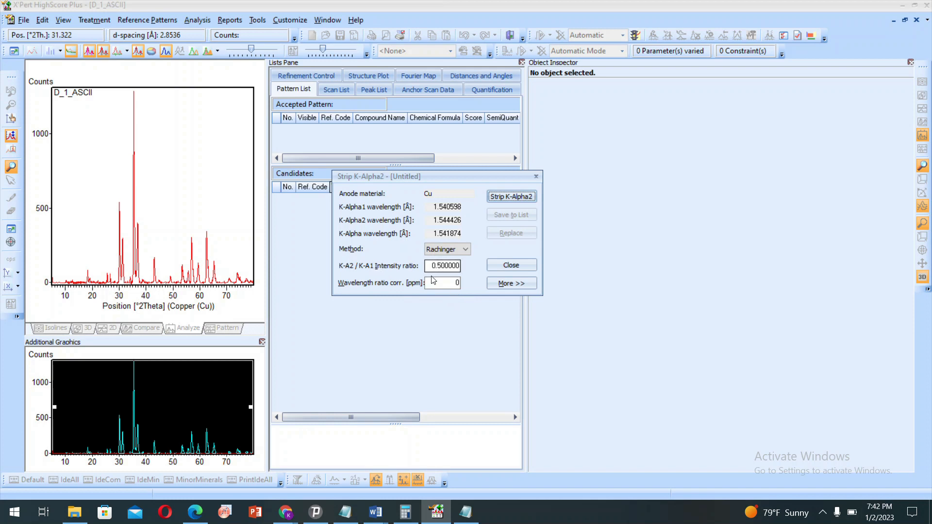
{"action": "left_click", "coordinate": [519, 195]}
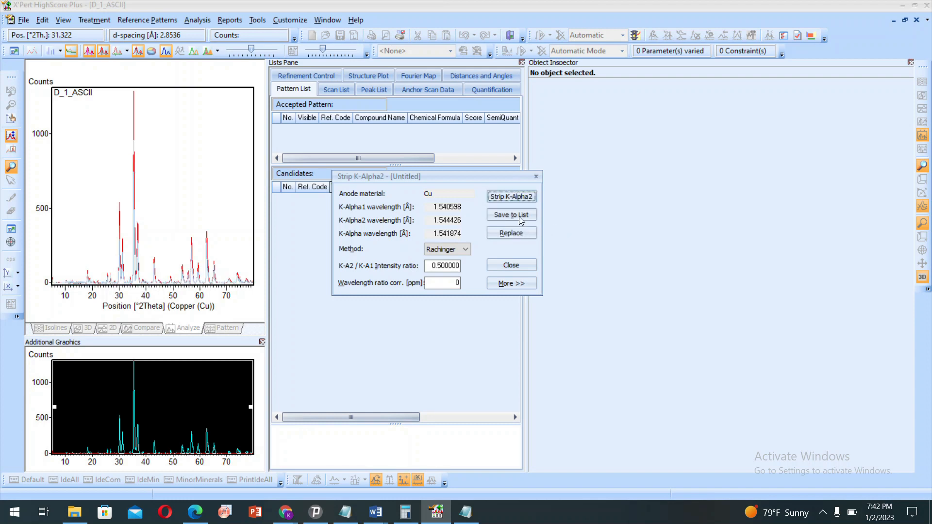
{"action": "left_click", "coordinate": [512, 215]}
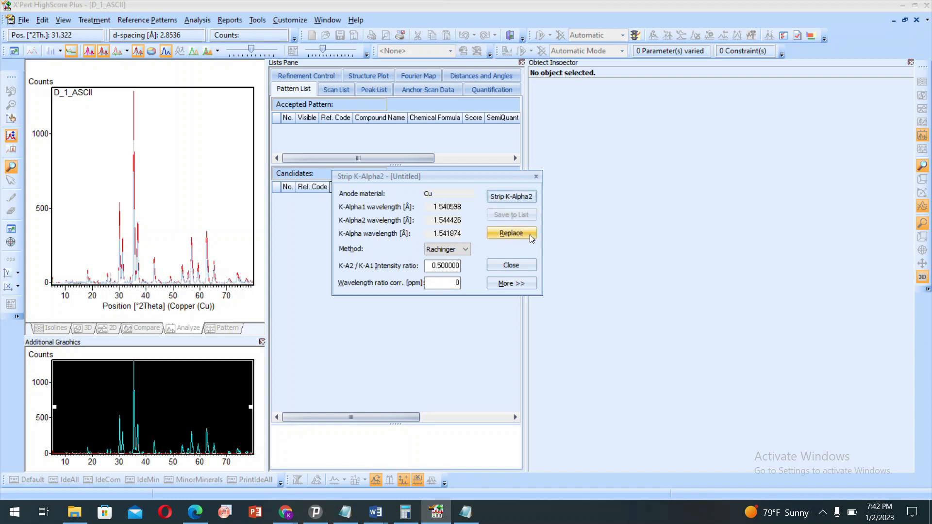
{"action": "left_click", "coordinate": [514, 233]}
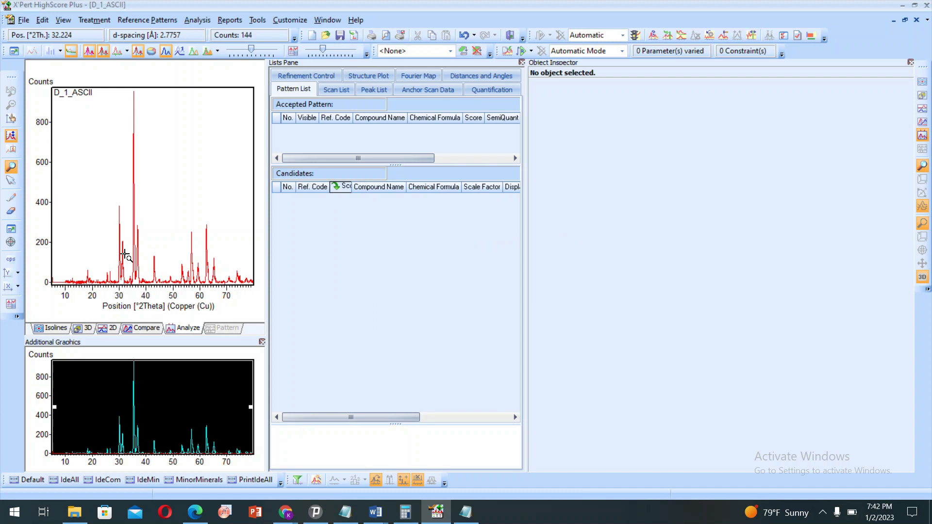
Search for peaks in the stripped scan with the Minimum 2nd derivative method and accept the result.
{"action": "left_click", "coordinate": [94, 20]}
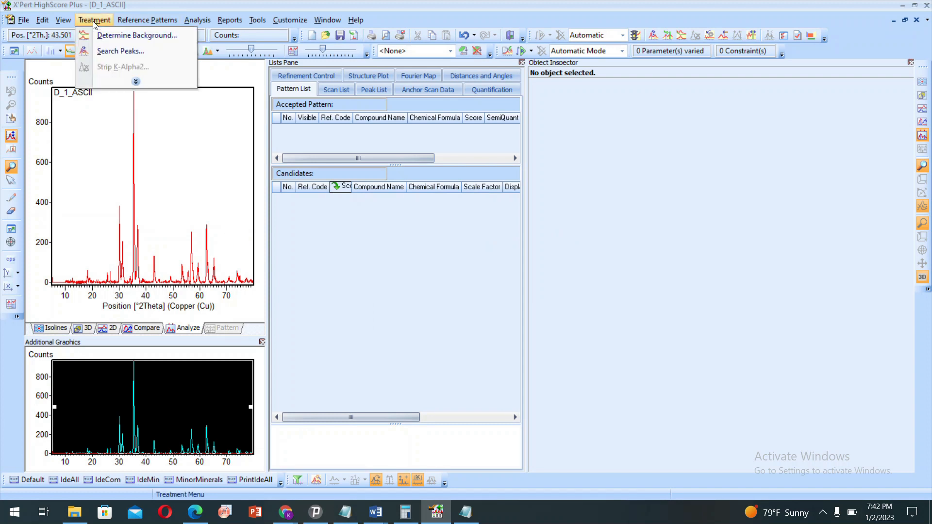
{"action": "left_click", "coordinate": [120, 52]}
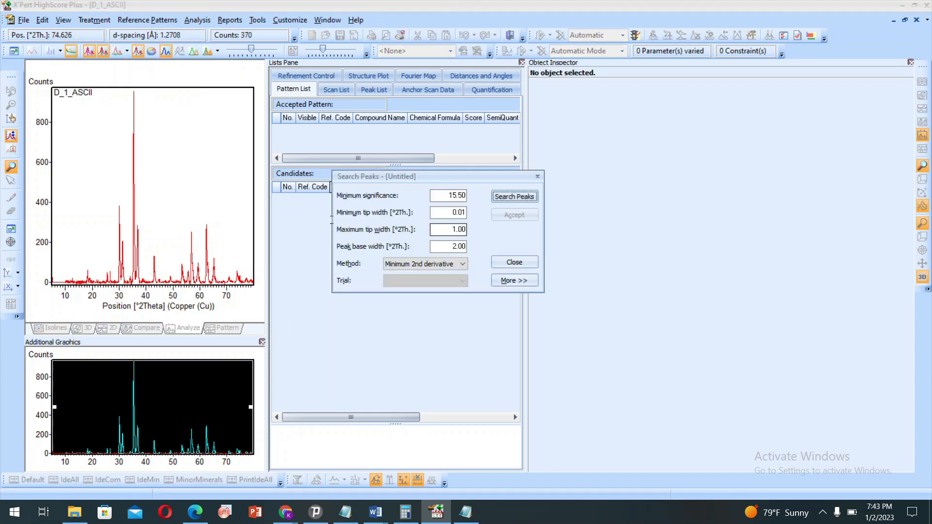
{"action": "left_click", "coordinate": [448, 247]}
{"action": "left_click", "coordinate": [509, 198]}
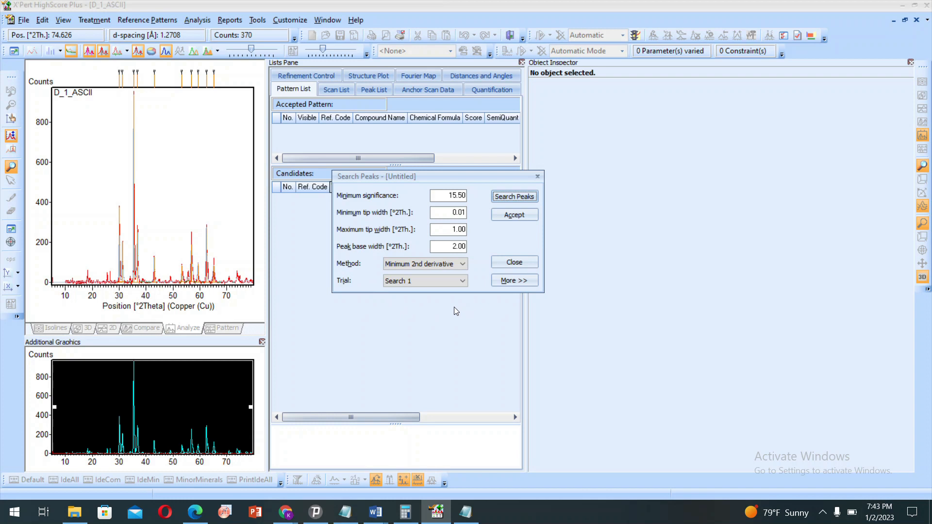
{"action": "left_click", "coordinate": [462, 264]}
{"action": "left_click", "coordinate": [363, 271]}
{"action": "left_click", "coordinate": [515, 215]}
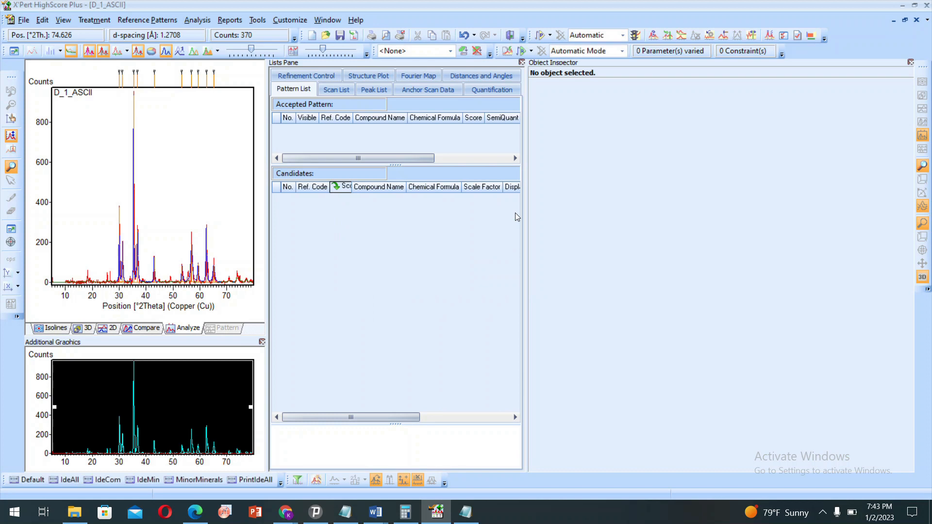
Inspect the properties of individual peaks by selecting their markers above the diffraction pattern.
{"action": "left_click", "coordinate": [182, 79]}
{"action": "left_click", "coordinate": [137, 77]}
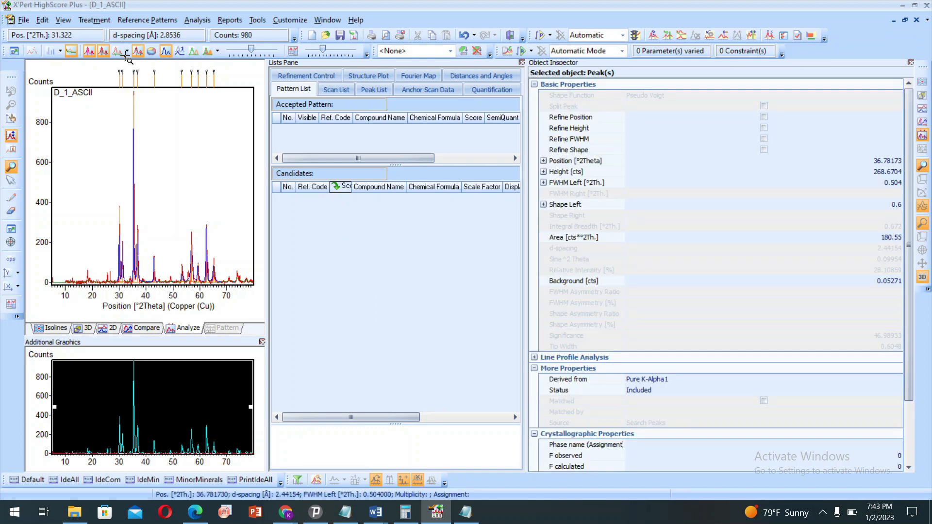
{"action": "left_click", "coordinate": [162, 87]}
{"action": "left_click", "coordinate": [208, 222]}
{"action": "left_click", "coordinate": [128, 75]}
{"action": "mouse_move", "coordinate": [134, 133]}
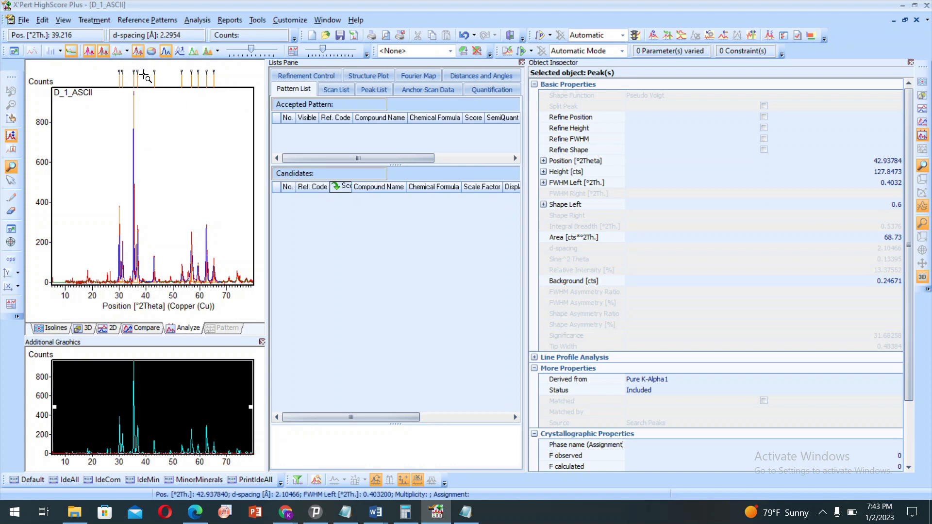
Start Search & Match and bring up the periodic table for the chemistry restrictions of the Untitled restriction set.
{"action": "left_click", "coordinate": [197, 20]}
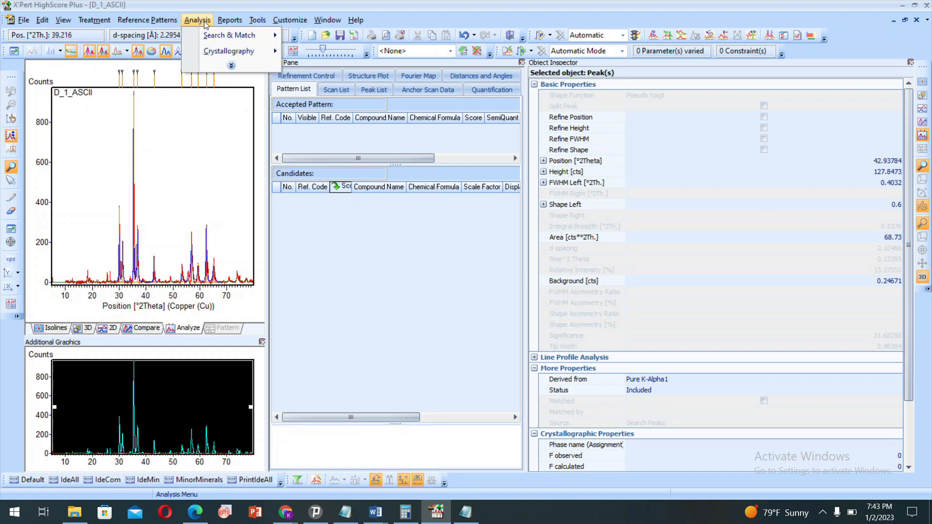
{"action": "mouse_move", "coordinate": [237, 36]}
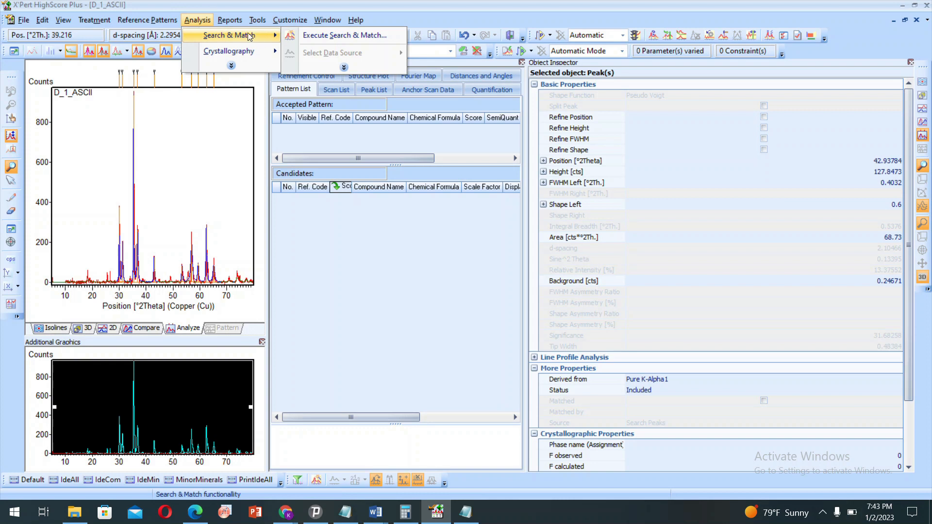
{"action": "left_click", "coordinate": [331, 33]}
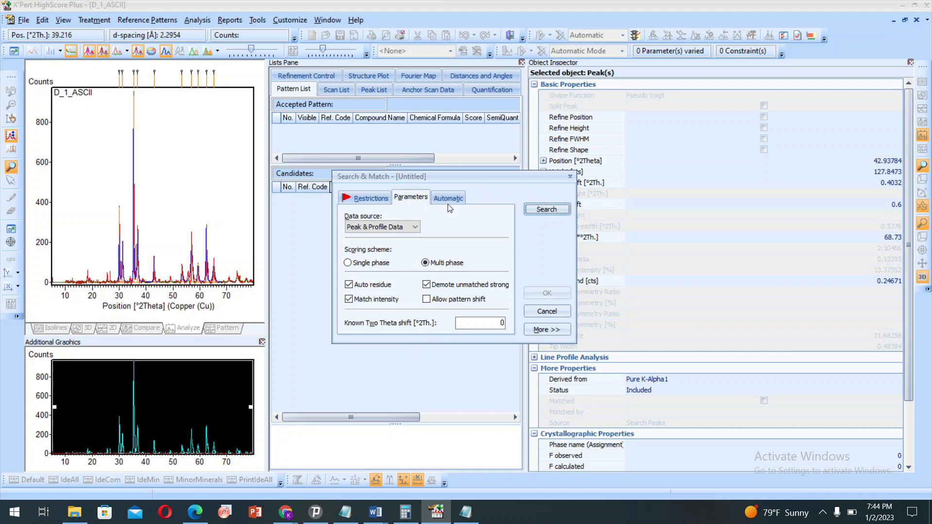
{"action": "left_click", "coordinate": [369, 199]}
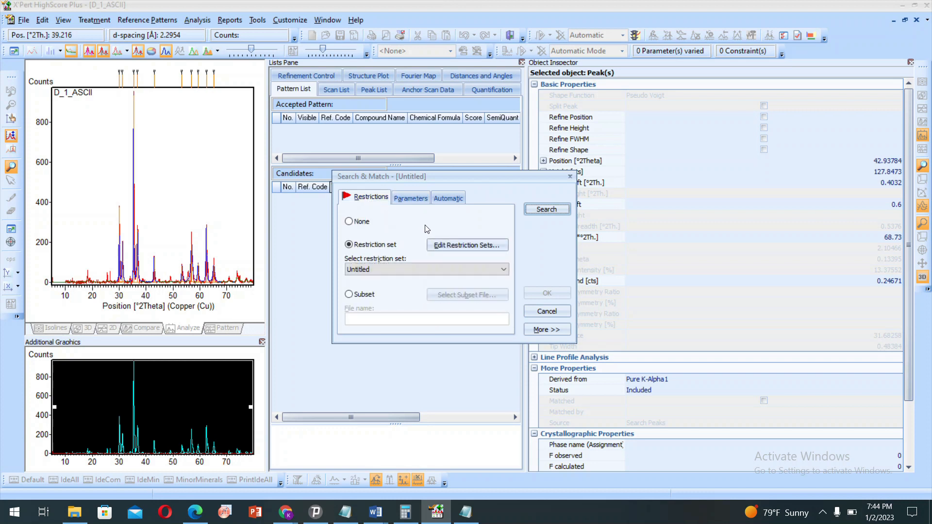
{"action": "left_click", "coordinate": [452, 246]}
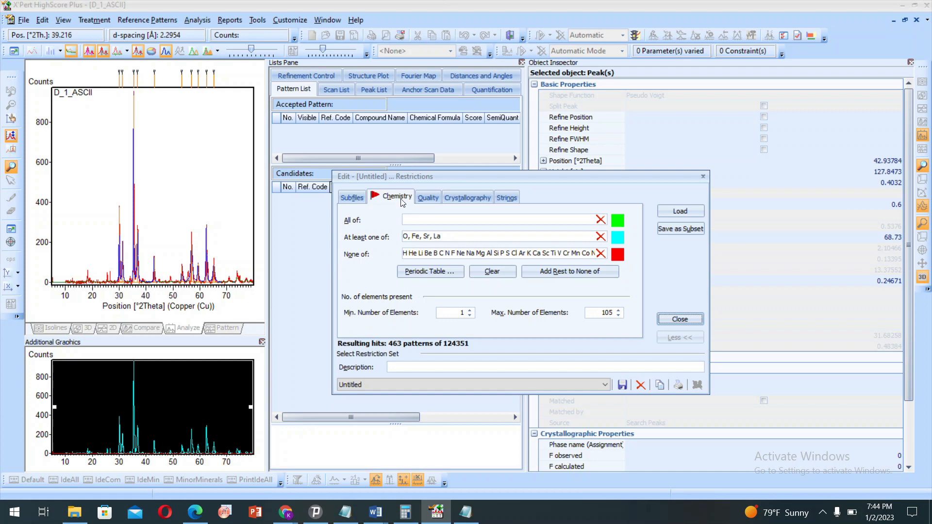
{"action": "left_click", "coordinate": [420, 272]}
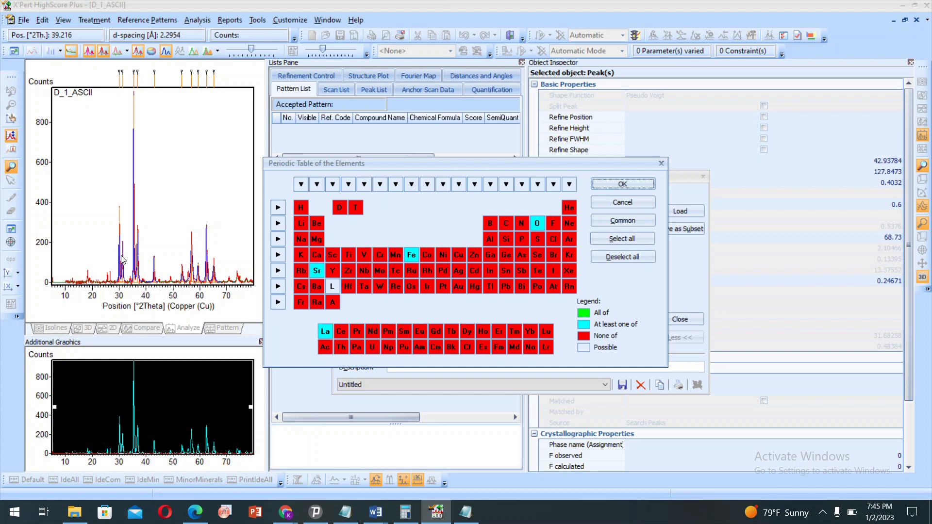
Set cobalt and nickel to Possible, copper to None of, and the lanthanoids to At least one of in the periodic table.
{"action": "left_click", "coordinate": [430, 257]}
{"action": "left_click", "coordinate": [444, 255]}
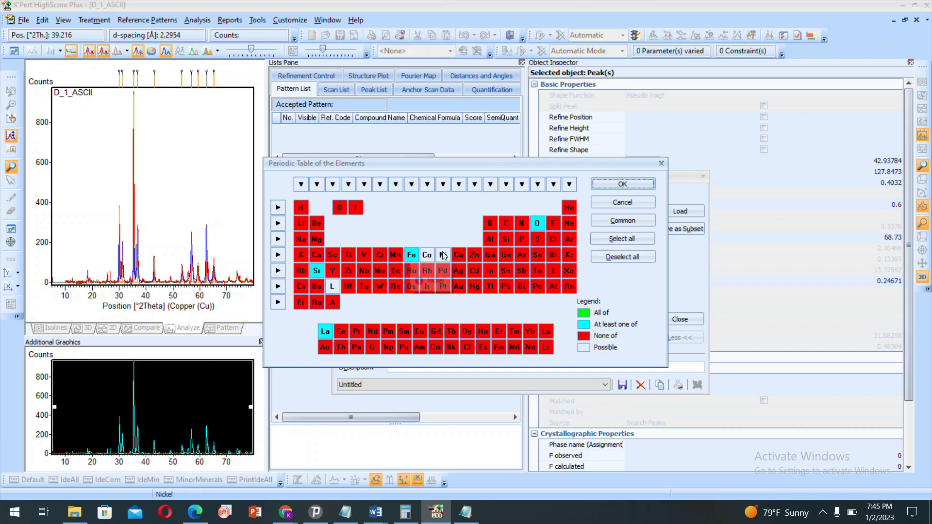
{"action": "left_click", "coordinate": [458, 254]}
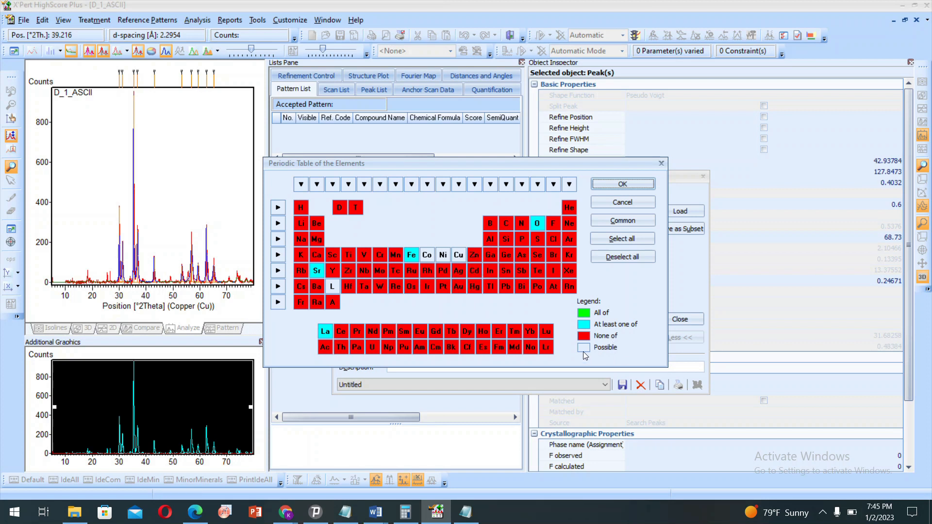
{"action": "left_click", "coordinate": [462, 261]}
{"action": "left_click", "coordinate": [462, 261]}
{"action": "left_click", "coordinate": [460, 258]}
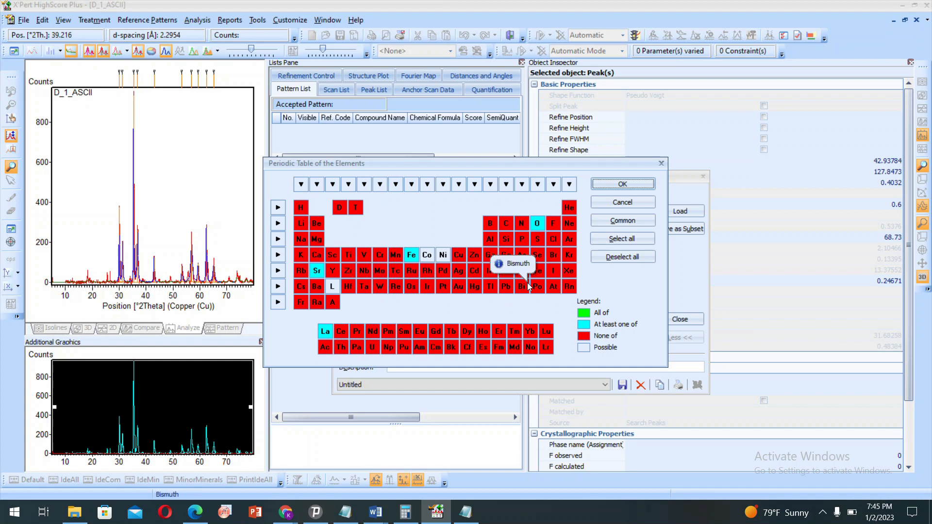
{"action": "left_click", "coordinate": [332, 288]}
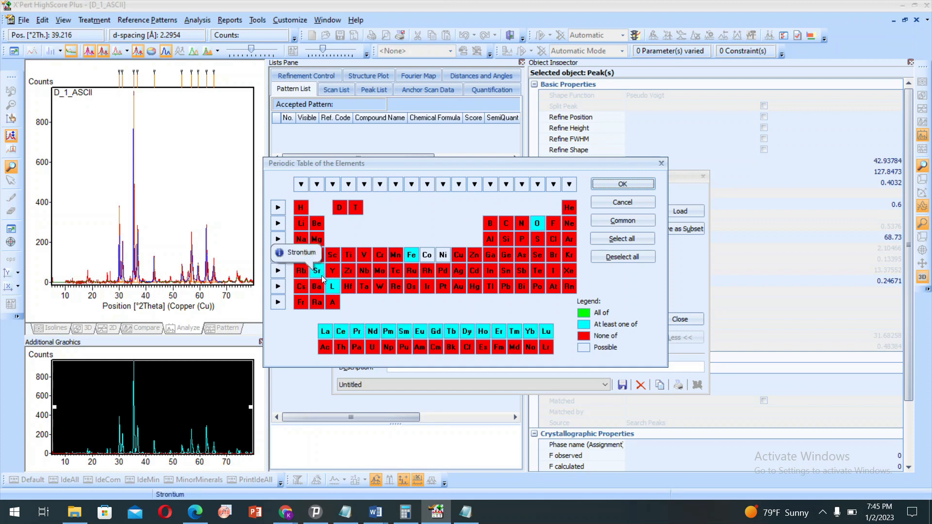
Select all elements in the periodic table as All of, accept the selection, and dismiss the messages.
{"action": "left_click", "coordinate": [624, 239]}
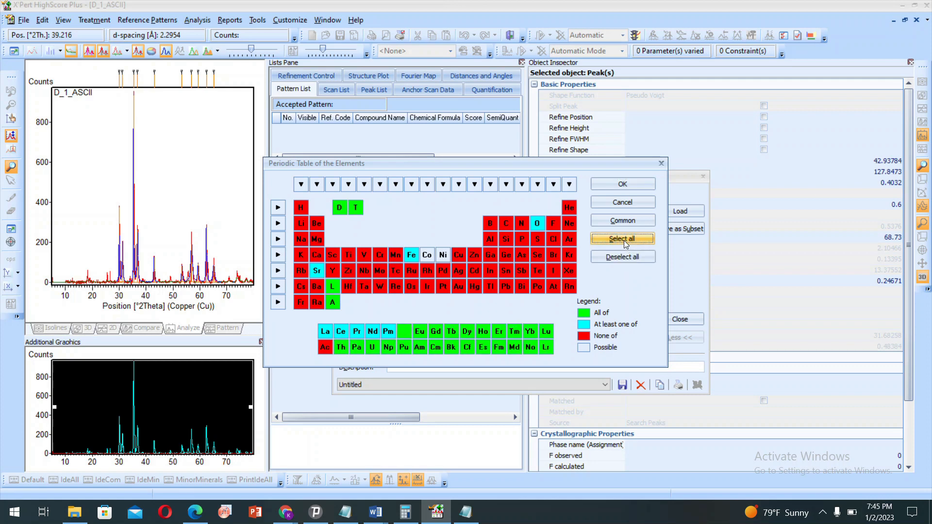
{"action": "left_click", "coordinate": [628, 185]}
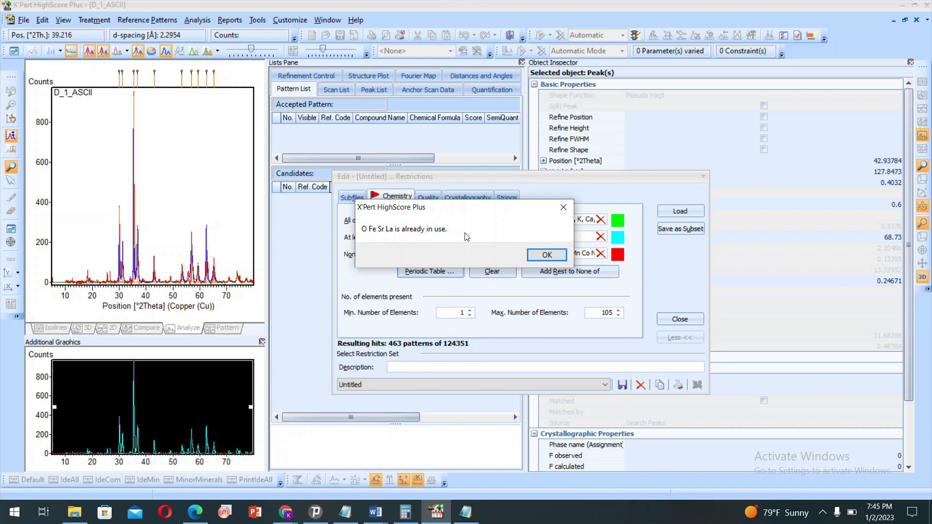
{"action": "left_click", "coordinate": [562, 206]}
{"action": "left_click", "coordinate": [537, 256]}
{"action": "left_click", "coordinate": [552, 259]}
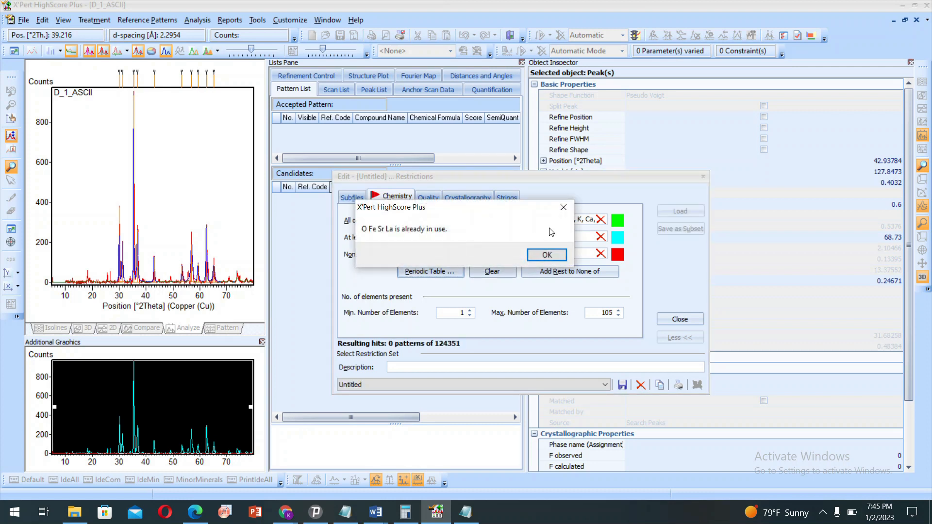
{"action": "left_click", "coordinate": [566, 209]}
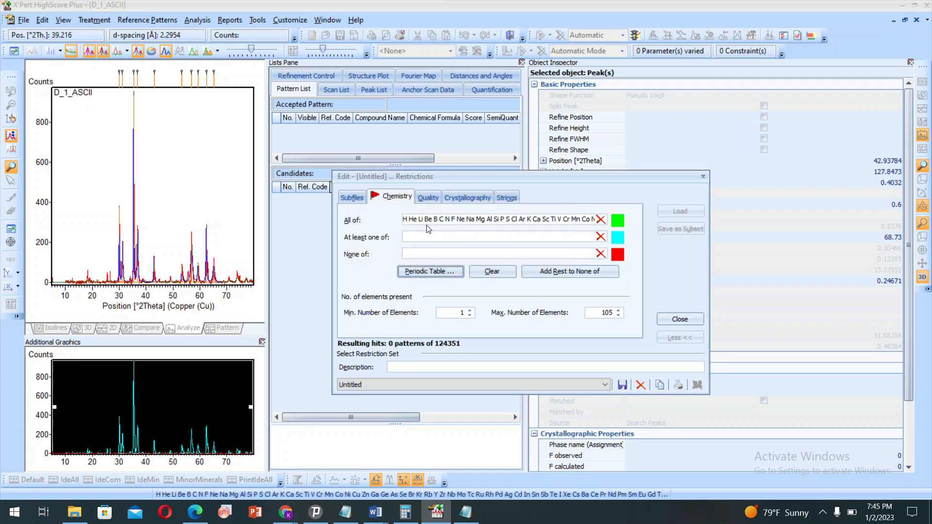
Add the remaining elements to the None of restriction and close the restriction editor.
{"action": "left_click", "coordinate": [424, 237]}
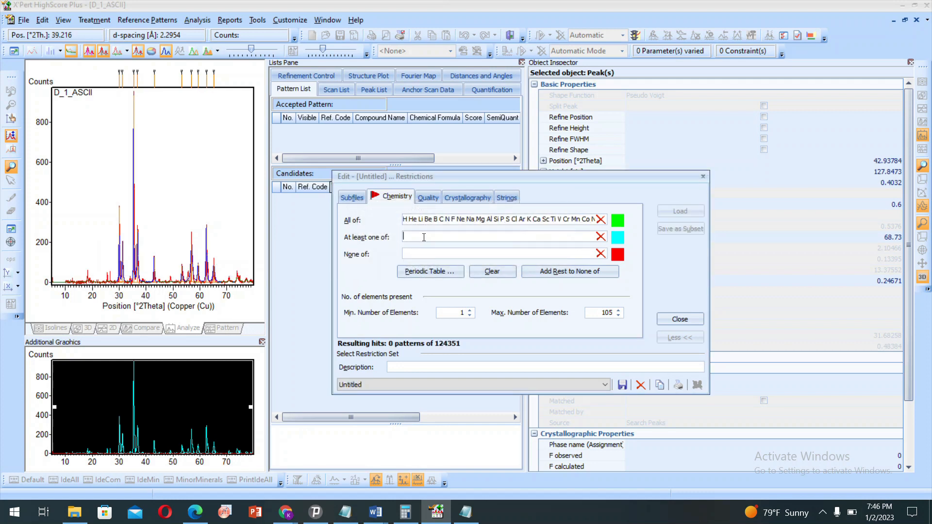
{"action": "left_click", "coordinate": [561, 273]}
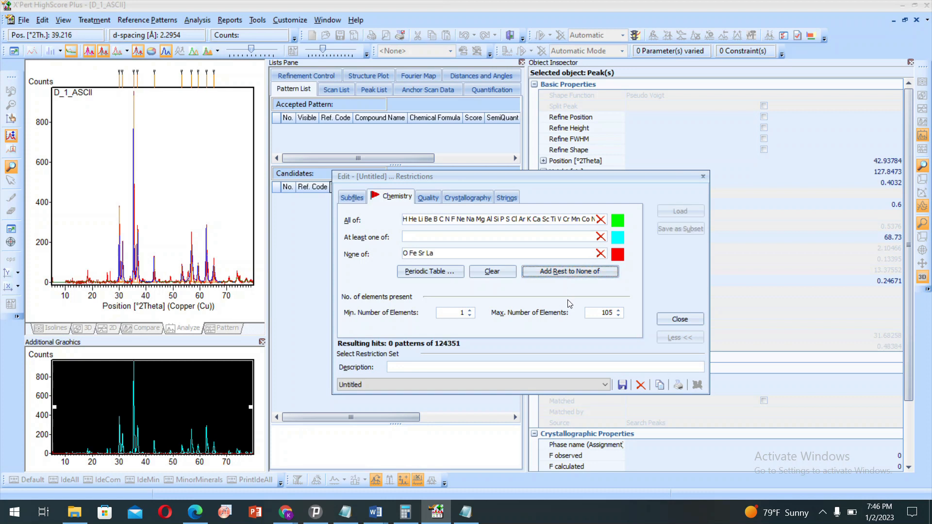
{"action": "left_click", "coordinate": [679, 319]}
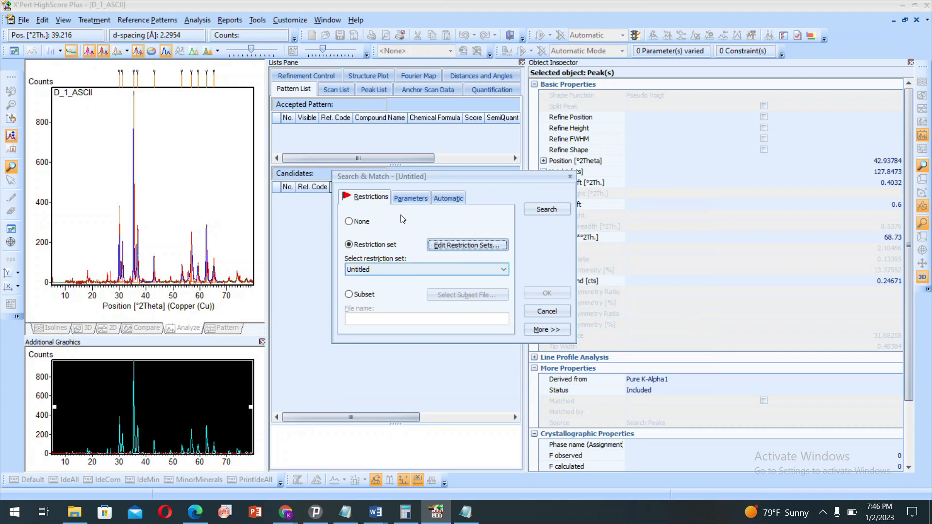
Run Search & Match on Peak & Profile Data with the Multi phase scoring scheme, and dismiss the message.
{"action": "left_click", "coordinate": [408, 199]}
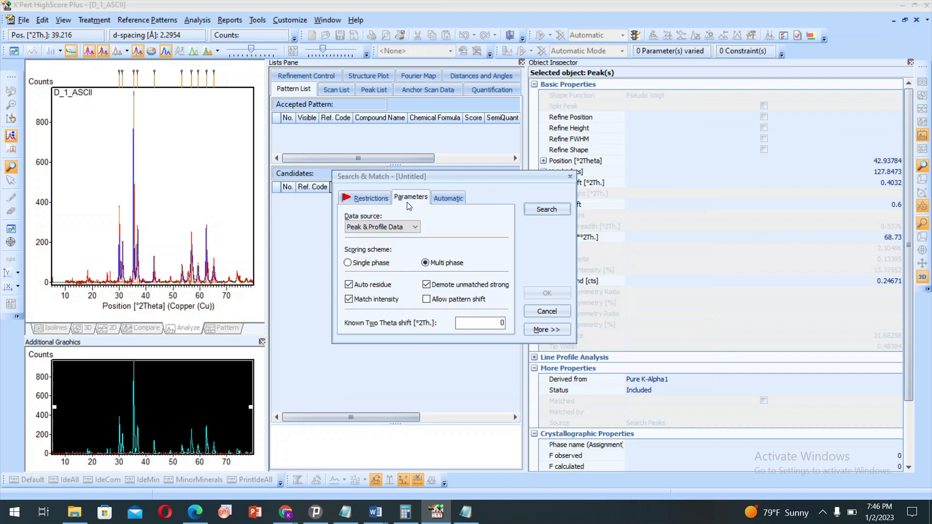
{"action": "left_click", "coordinate": [545, 211]}
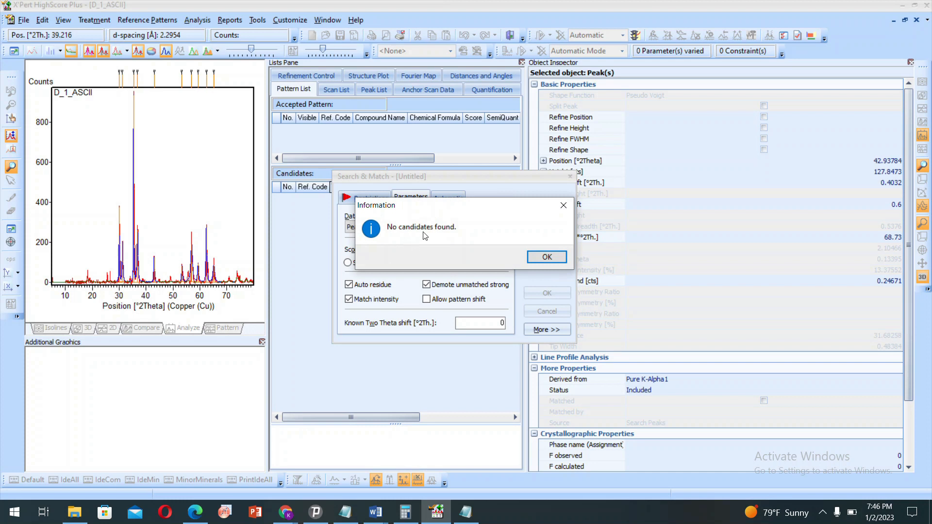
{"action": "left_click", "coordinate": [563, 205]}
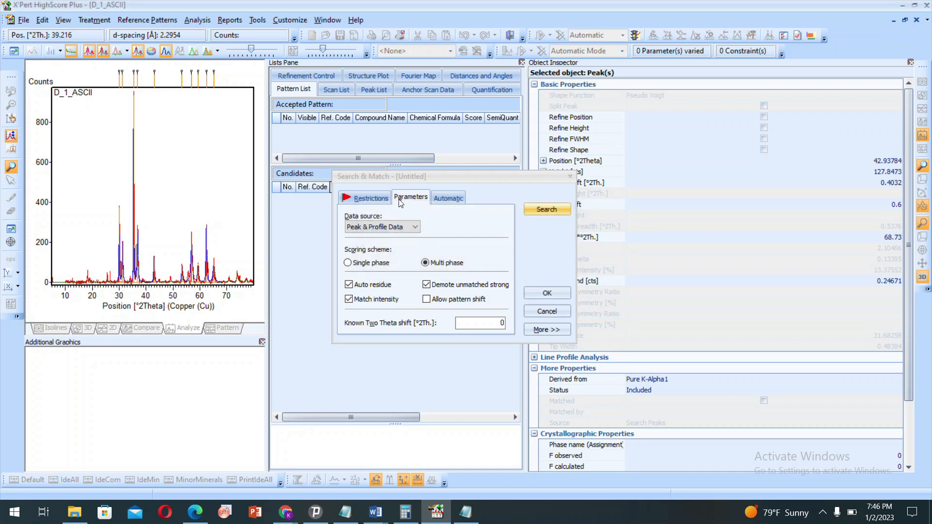
Reopen the restriction set's chemistry settings, clear the None of elements, and refill that list with the remaining elements.
{"action": "left_click", "coordinate": [369, 197]}
{"action": "left_click", "coordinate": [459, 247]}
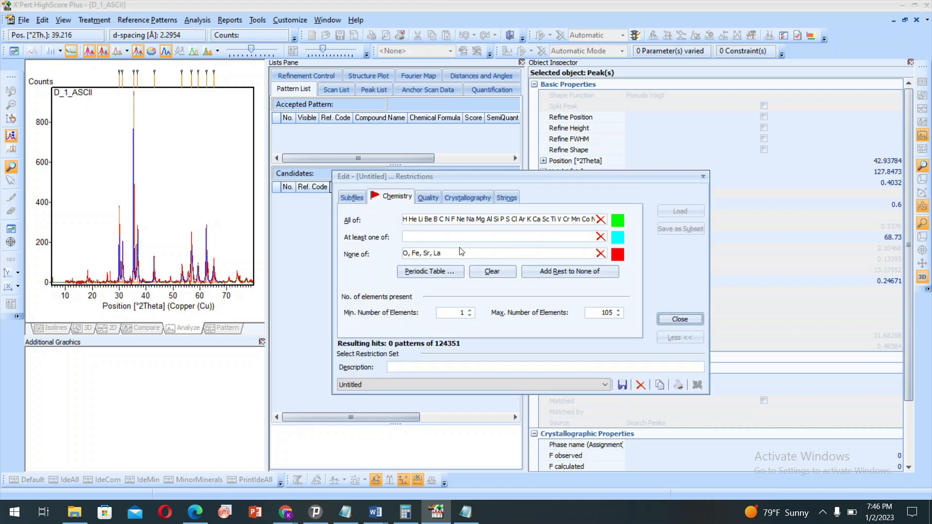
{"action": "left_click", "coordinate": [447, 257]}
{"action": "key", "text": "BackSpace"}
{"action": "key", "text": "BackSpace"}
{"action": "key", "text": "BackSpace"}
{"action": "key", "text": "BackSpace"}
{"action": "key", "text": "BackSpace"}
{"action": "key", "text": "BackSpace"}
{"action": "key", "text": "BackSpace"}
{"action": "key", "text": "BackSpace"}
{"action": "key", "text": "BackSpace"}
{"action": "key", "text": "BackSpace"}
{"action": "key", "text": "BackSpace"}
{"action": "key", "text": "BackSpace"}
{"action": "key", "text": "BackSpace"}
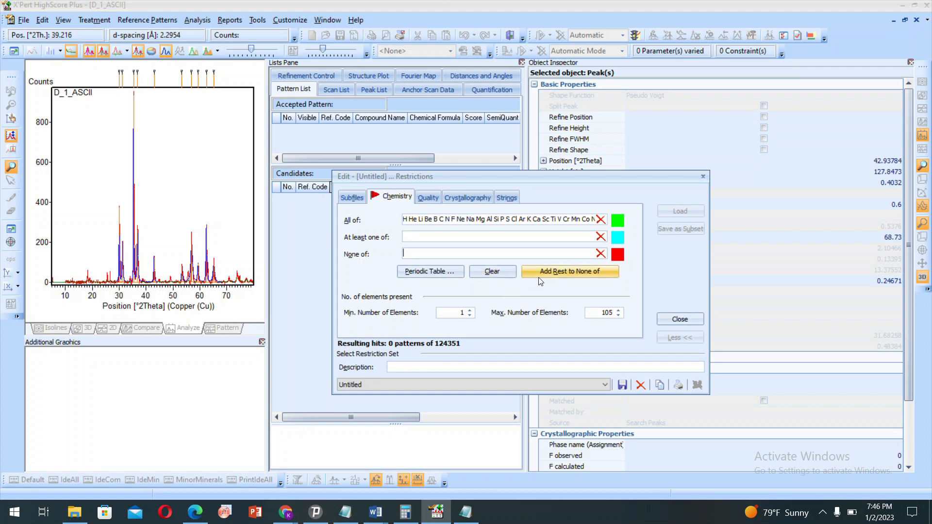
{"action": "left_click", "coordinate": [565, 282]}
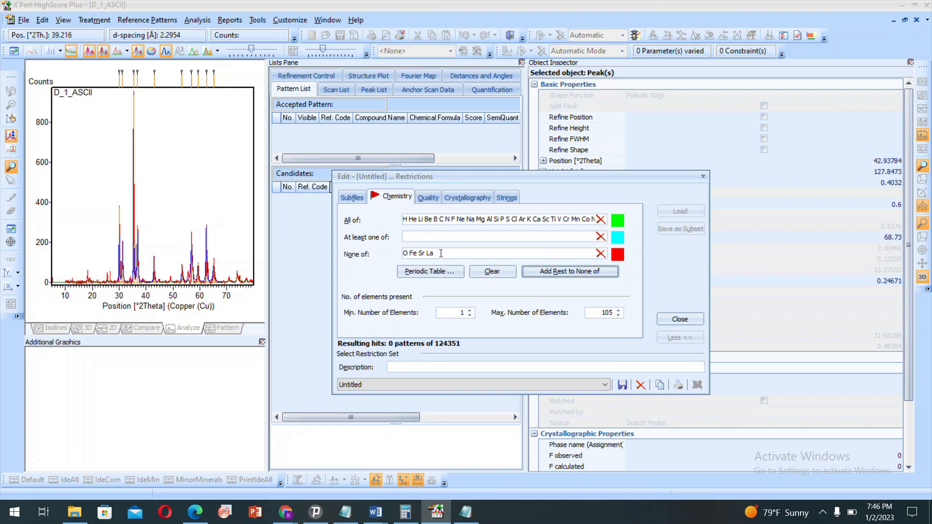
Set iron, strontium, the lanthanoids and oxygen to All of in the periodic table so every element is selected, and accept it.
{"action": "left_click", "coordinate": [431, 272]}
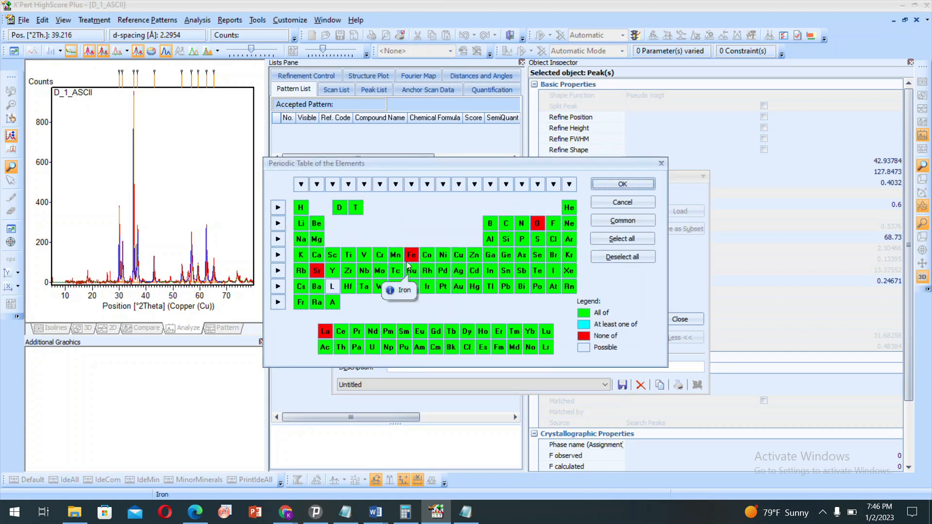
{"action": "left_click", "coordinate": [411, 258]}
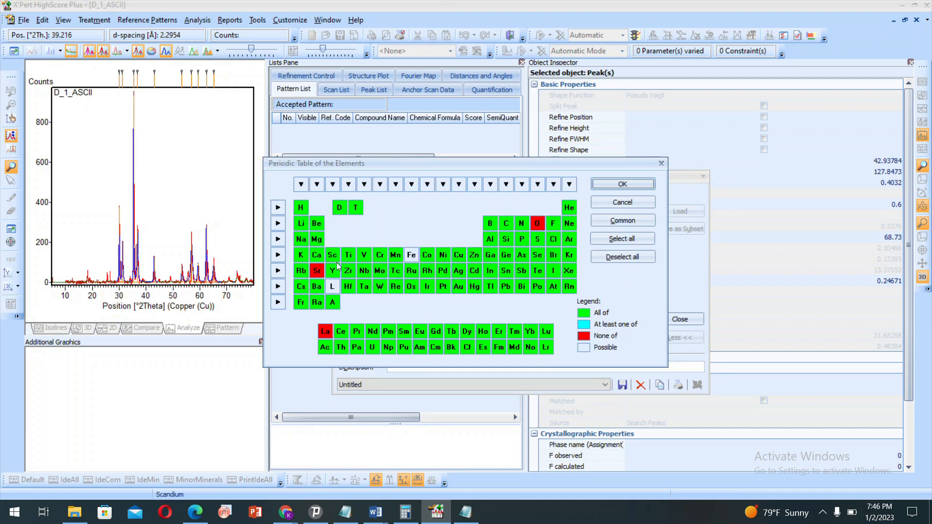
{"action": "left_click", "coordinate": [317, 273]}
{"action": "left_click", "coordinate": [316, 273]}
{"action": "left_click", "coordinate": [411, 256]}
{"action": "left_click", "coordinate": [332, 287]}
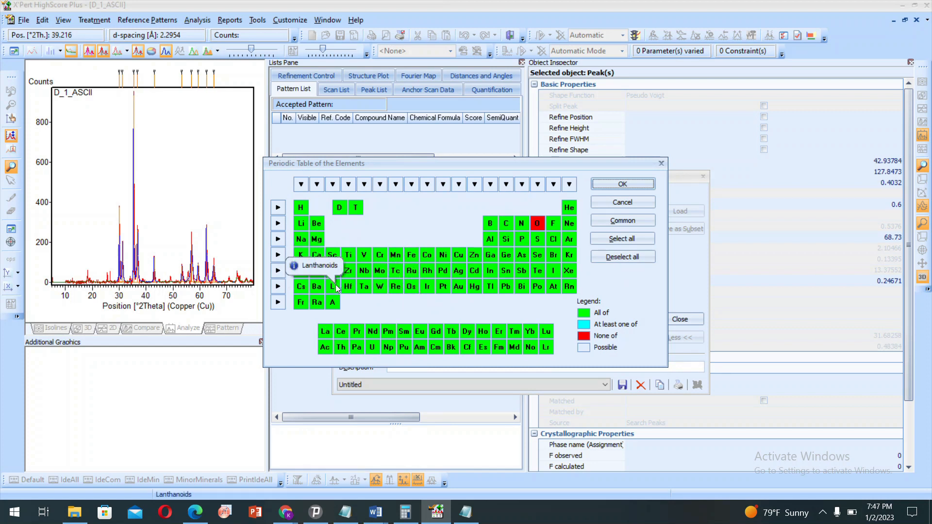
{"action": "left_click", "coordinate": [544, 223]}
{"action": "left_click", "coordinate": [544, 223]}
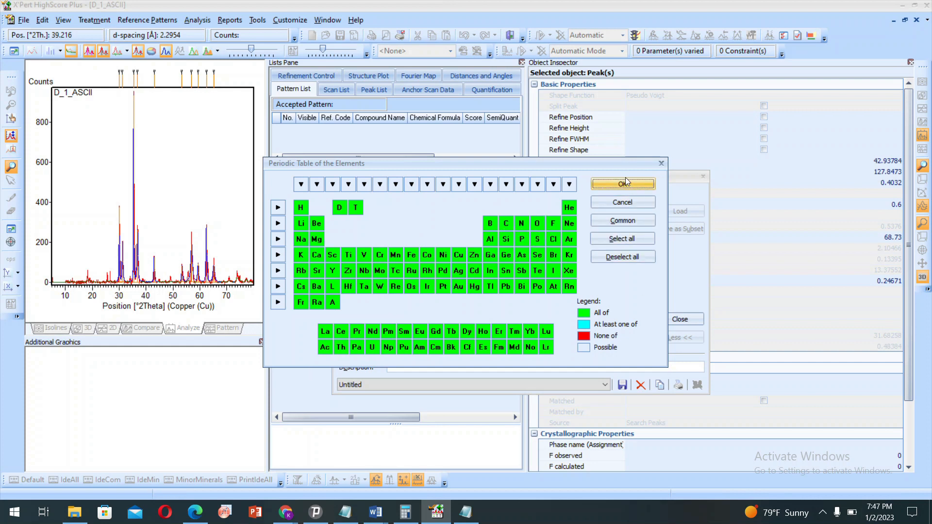
{"action": "left_click", "coordinate": [639, 236]}
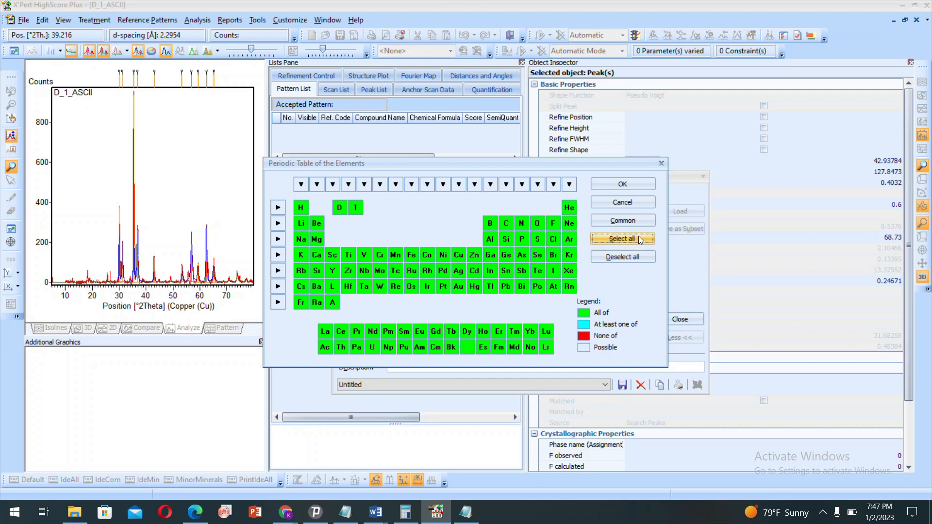
{"action": "left_click", "coordinate": [625, 185]}
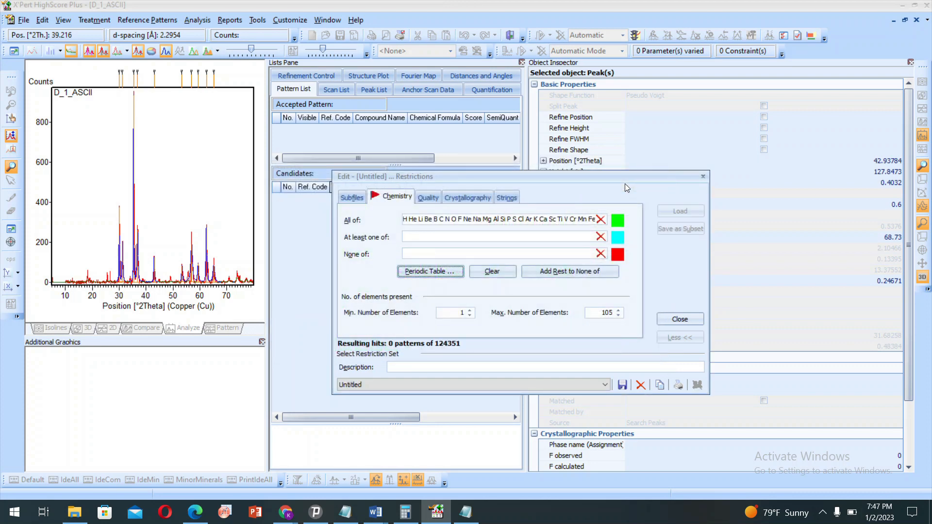
Apply Add Rest to None of, close the restriction editor, and rerun Search & Match with the edited restriction set.
{"action": "left_click", "coordinate": [578, 273]}
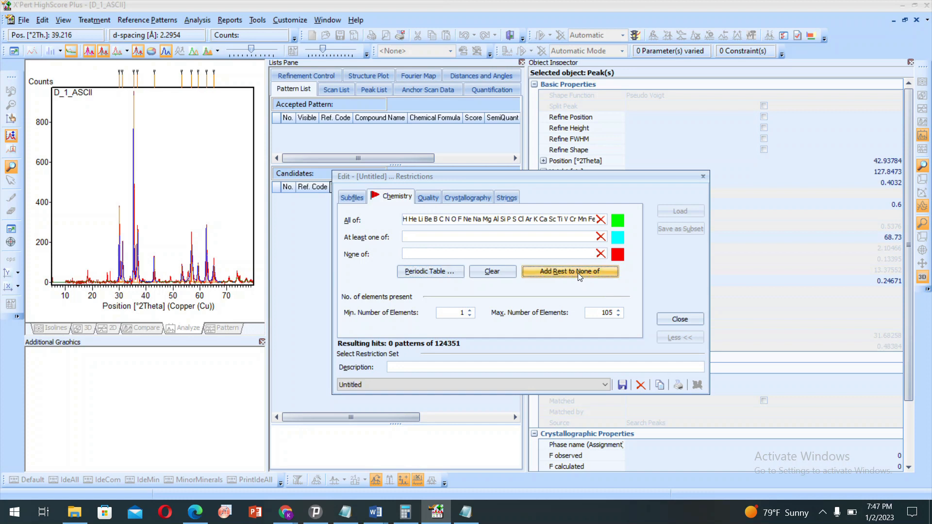
{"action": "left_click", "coordinate": [581, 277]}
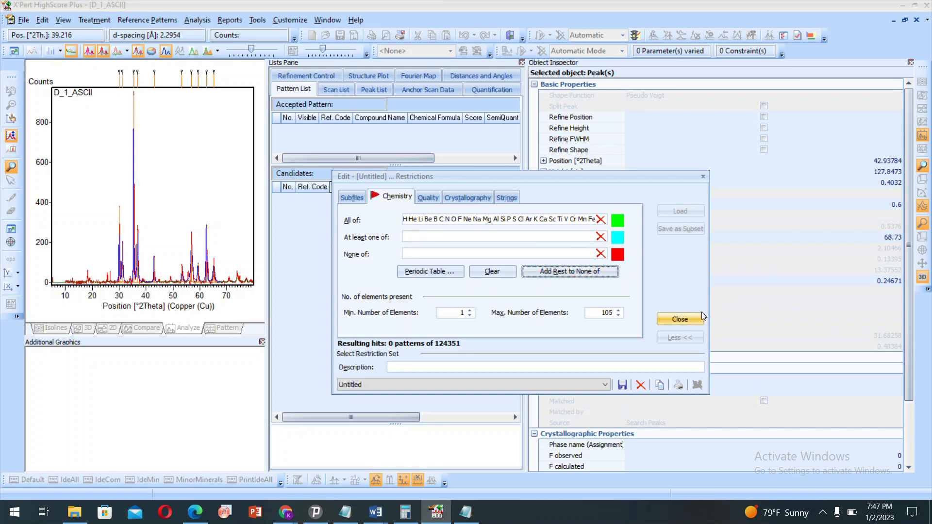
{"action": "left_click", "coordinate": [684, 318]}
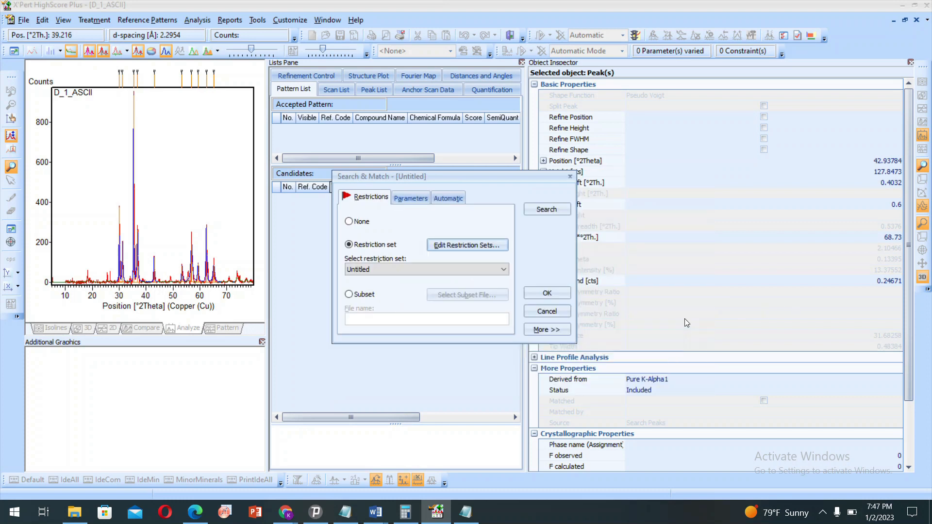
{"action": "left_click", "coordinate": [548, 209]}
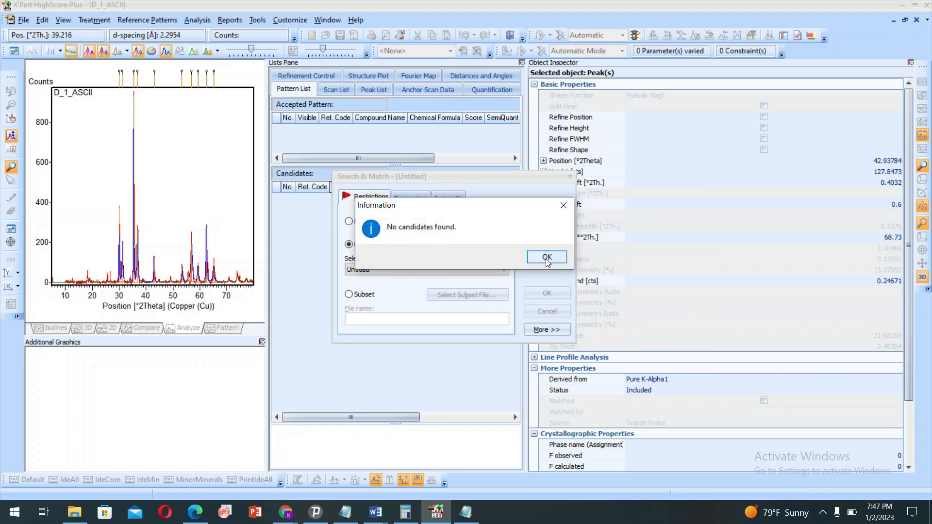
{"action": "left_click", "coordinate": [547, 258]}
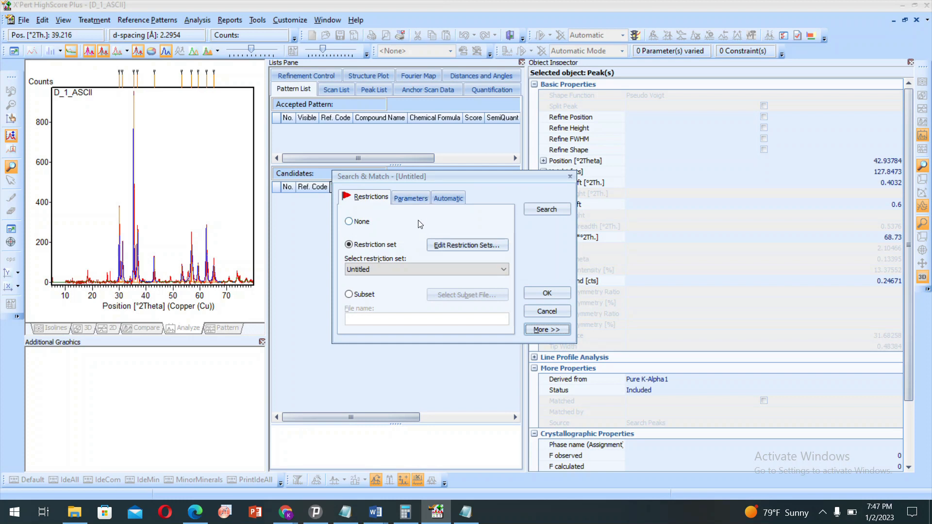
Reopen the restriction set's chemistry settings and deselect every element in the periodic table.
{"action": "left_click", "coordinate": [462, 246]}
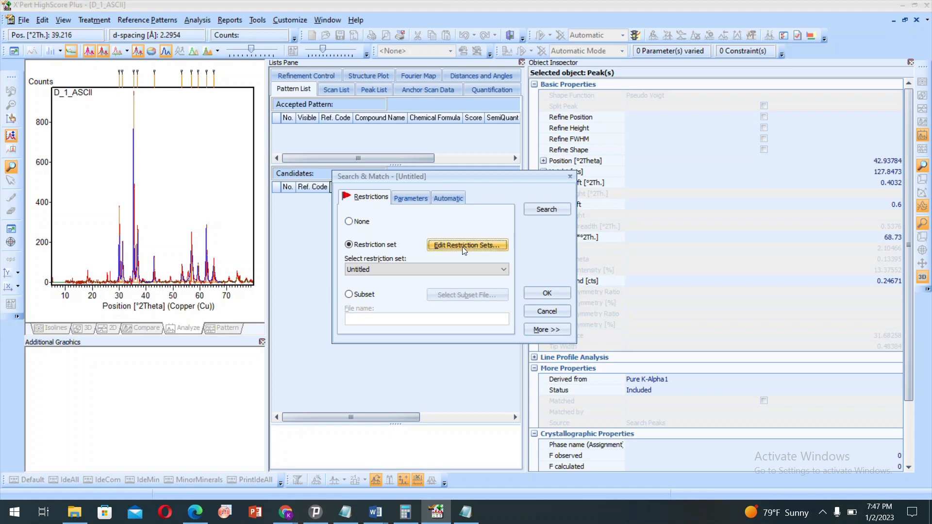
{"action": "left_click", "coordinate": [474, 248]}
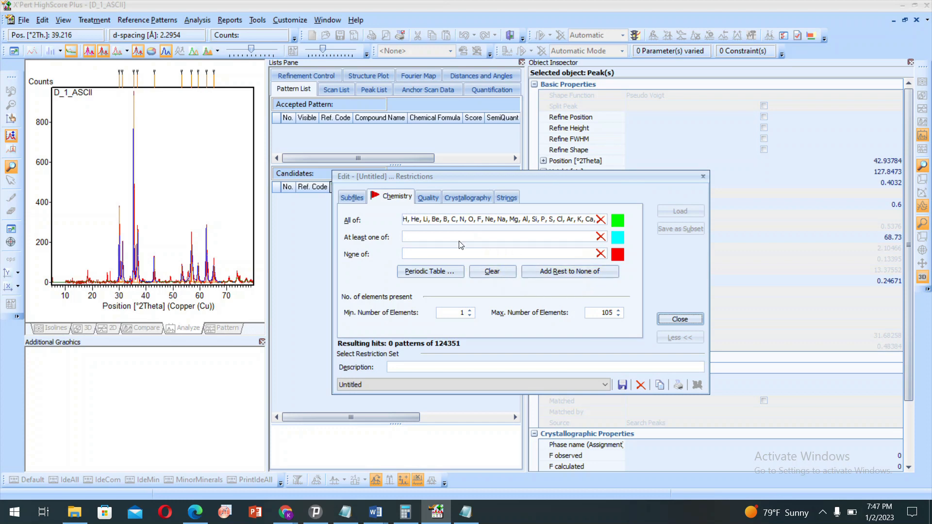
{"action": "left_click", "coordinate": [426, 273]}
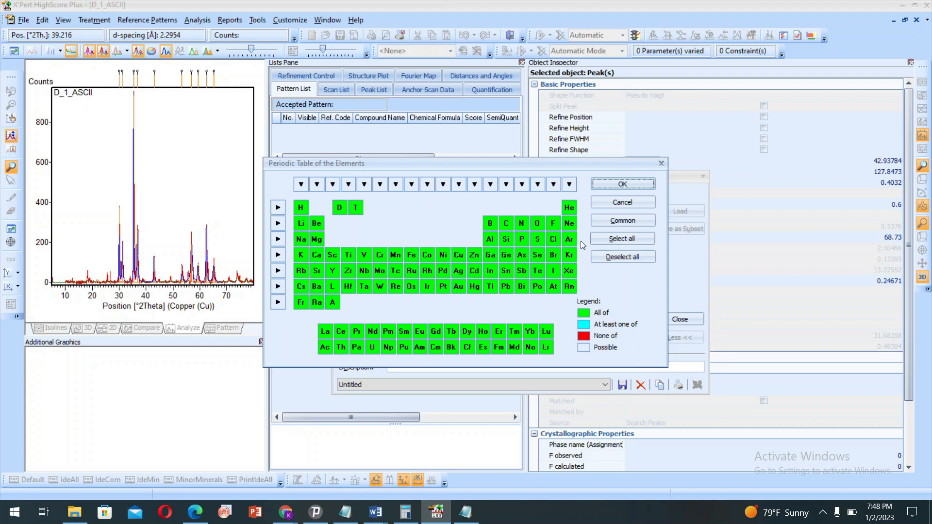
{"action": "left_click", "coordinate": [629, 260]}
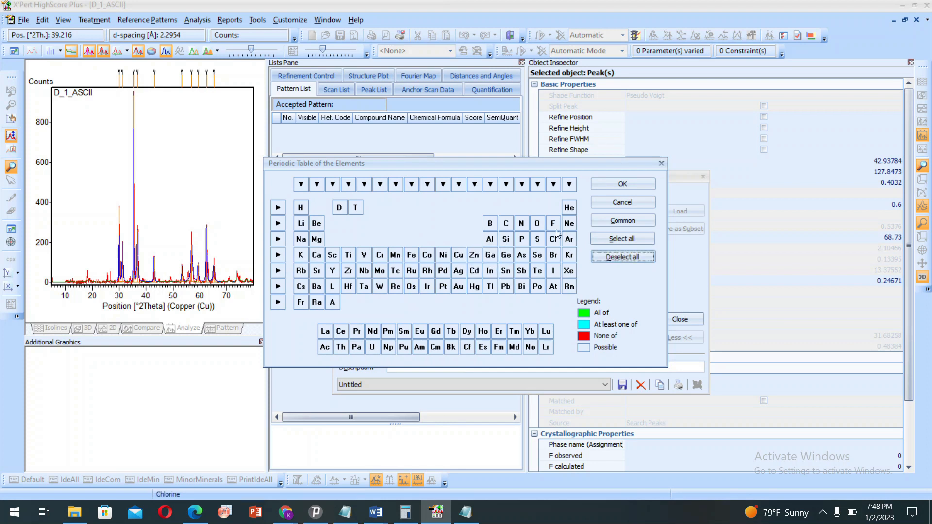
Set all elements in the periodic table to At least one of and accept the selection.
{"action": "left_click", "coordinate": [629, 240]}
{"action": "left_click", "coordinate": [629, 241]}
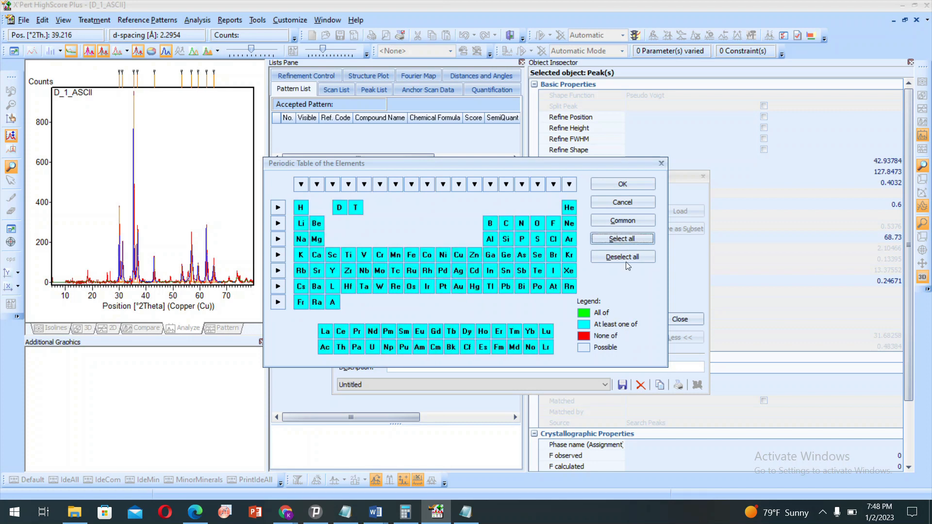
{"action": "left_click", "coordinate": [626, 241]}
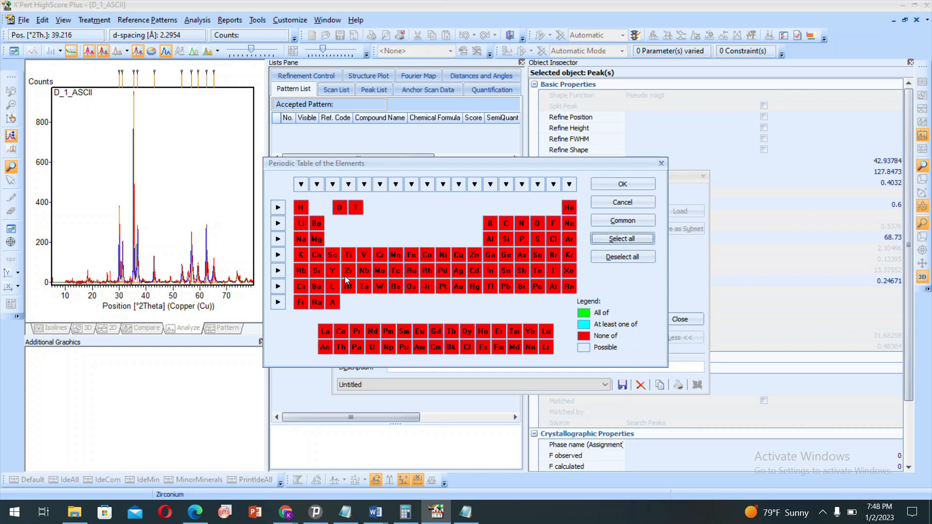
{"action": "left_click", "coordinate": [614, 239]}
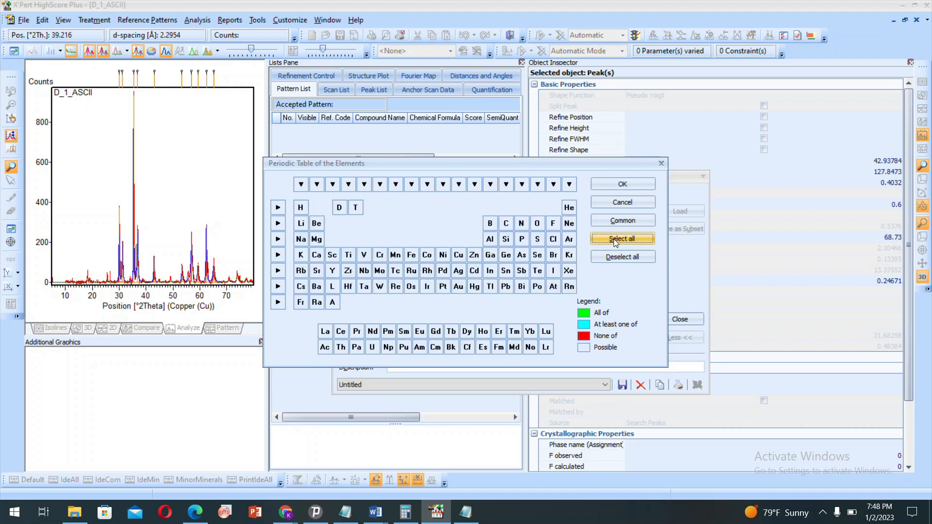
{"action": "left_click", "coordinate": [618, 240]}
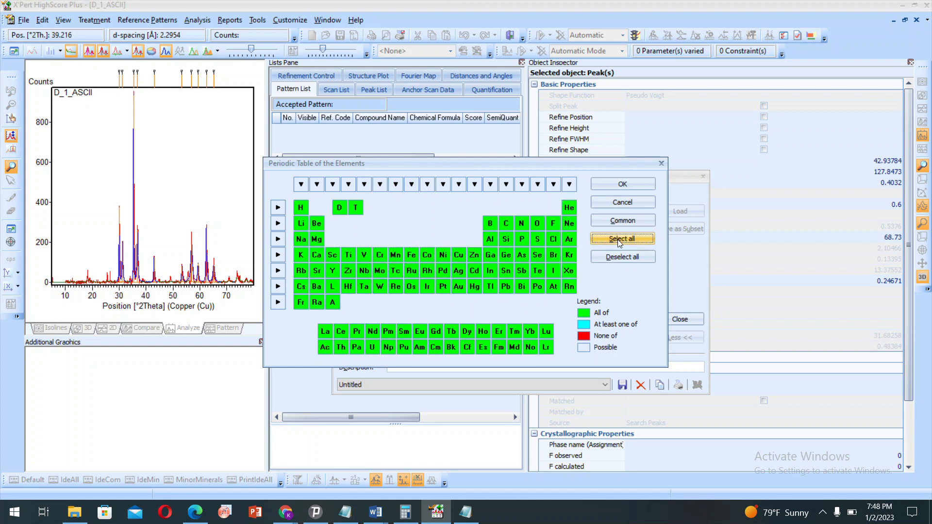
{"action": "left_click", "coordinate": [618, 240]}
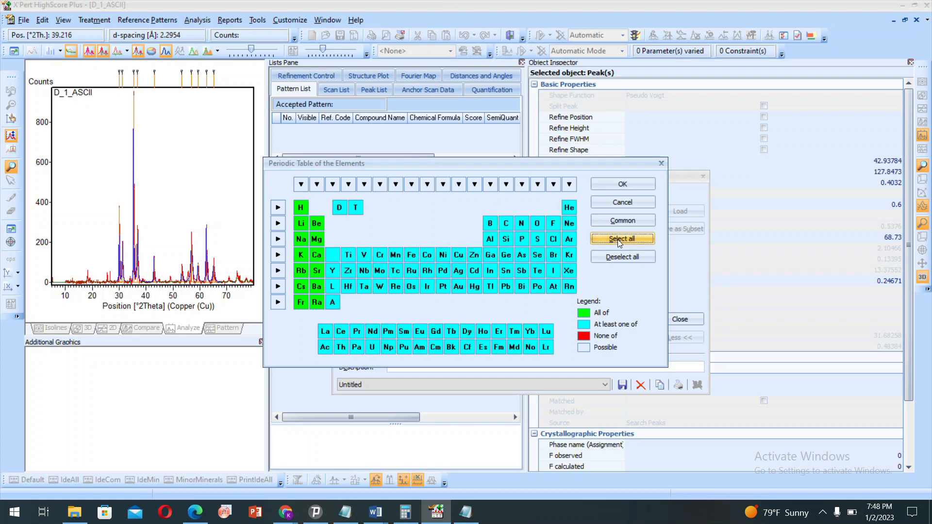
{"action": "left_click", "coordinate": [631, 184]}
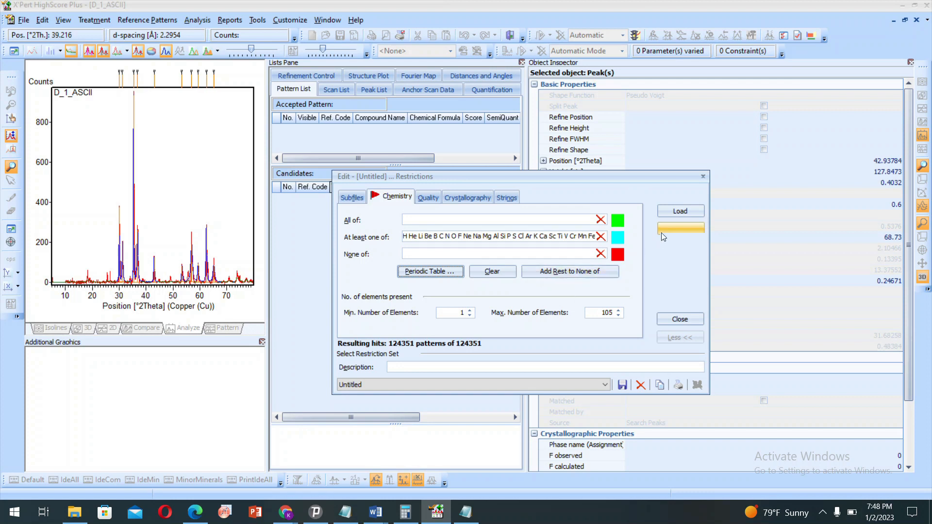
Load the edited restriction set, run Search & Match with it, and accept the resulting candidate list.
{"action": "left_click", "coordinate": [679, 212]}
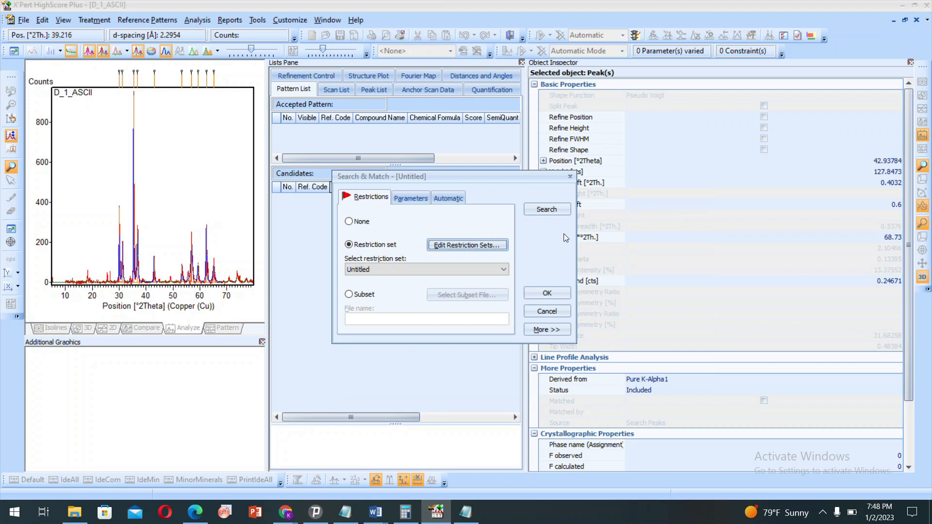
{"action": "left_click", "coordinate": [550, 211]}
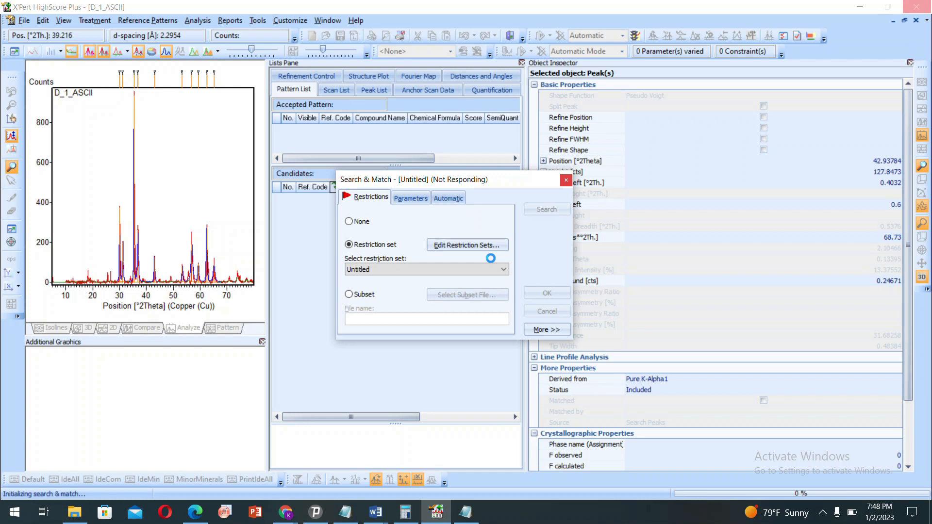
{"action": "right_click", "coordinate": [767, 4]}
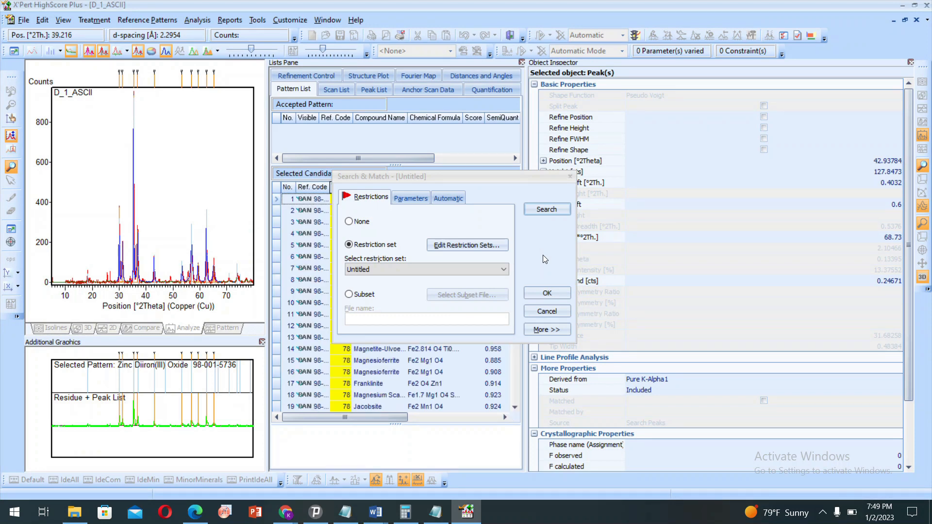
{"action": "left_click", "coordinate": [547, 293]}
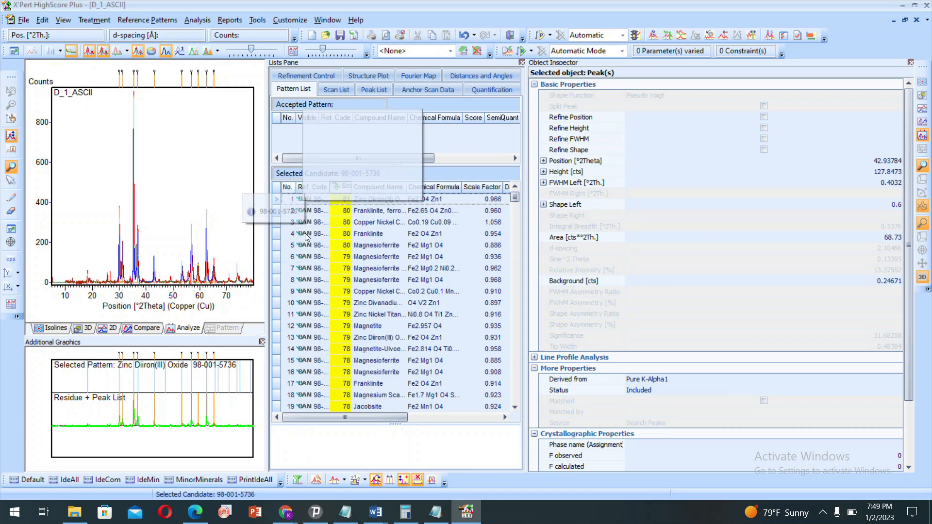
Widen the candidates' Score column and move the top candidate, Zinc Diiron(III) Oxide, to the accepted patterns.
{"action": "left_click", "coordinate": [118, 232]}
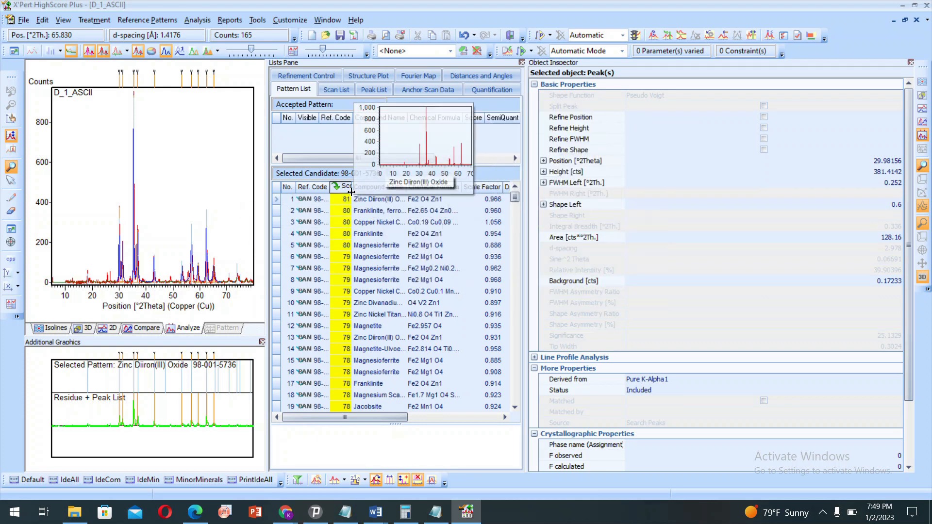
{"action": "left_click_drag", "start_coordinate": [351, 188], "coordinate": [360, 187]}
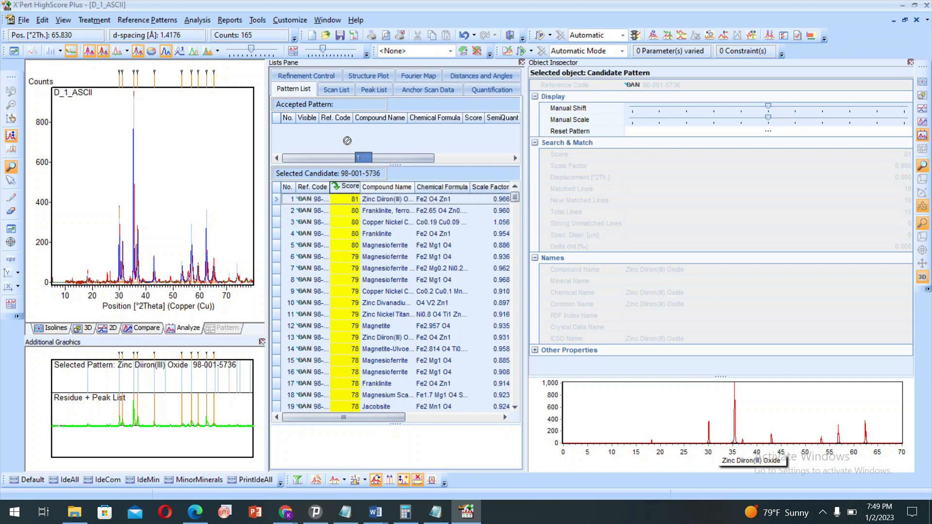
{"action": "left_click_drag", "start_coordinate": [344, 135], "coordinate": [342, 130]}
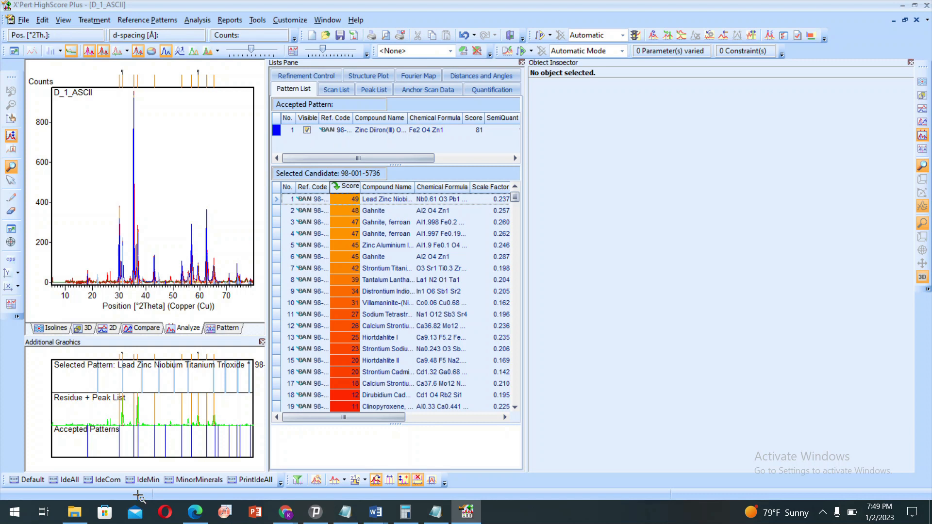
Hide and reshow the accepted Zinc Diiron(III) Oxide pattern in the graphs, and display the Pattern view comparing it with the peak list.
{"action": "left_click", "coordinate": [308, 130]}
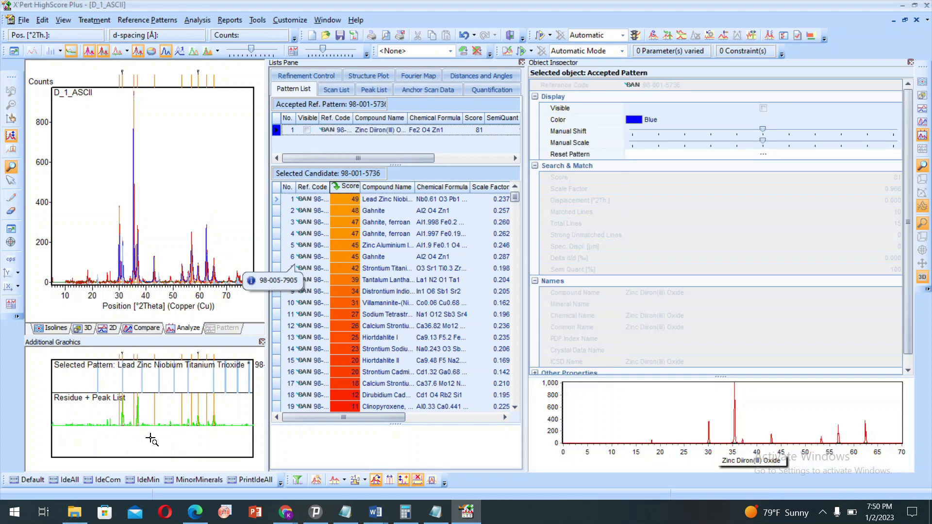
{"action": "left_click", "coordinate": [115, 285]}
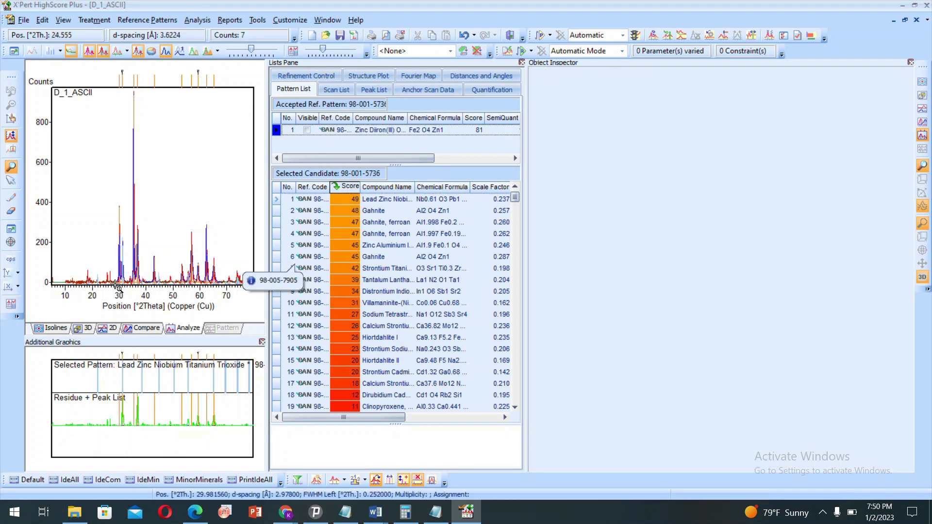
{"action": "left_click", "coordinate": [310, 129]}
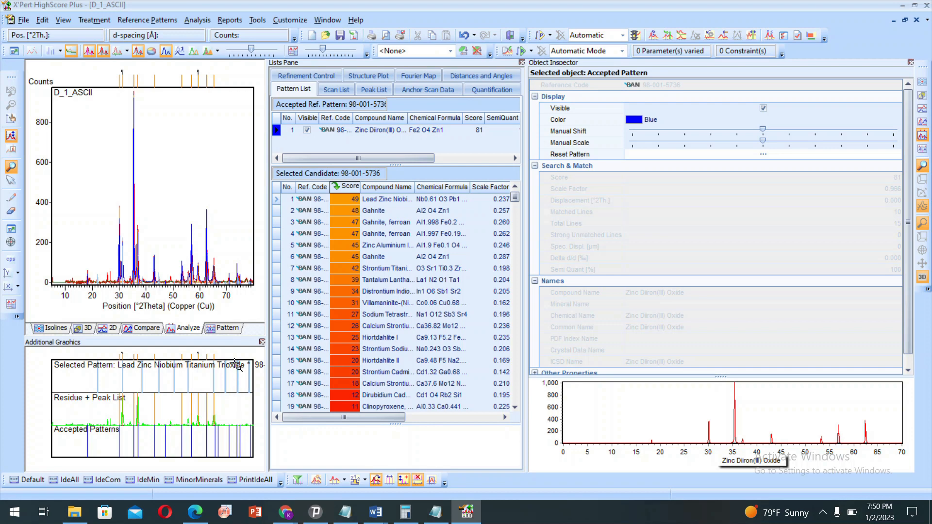
{"action": "left_click", "coordinate": [228, 328]}
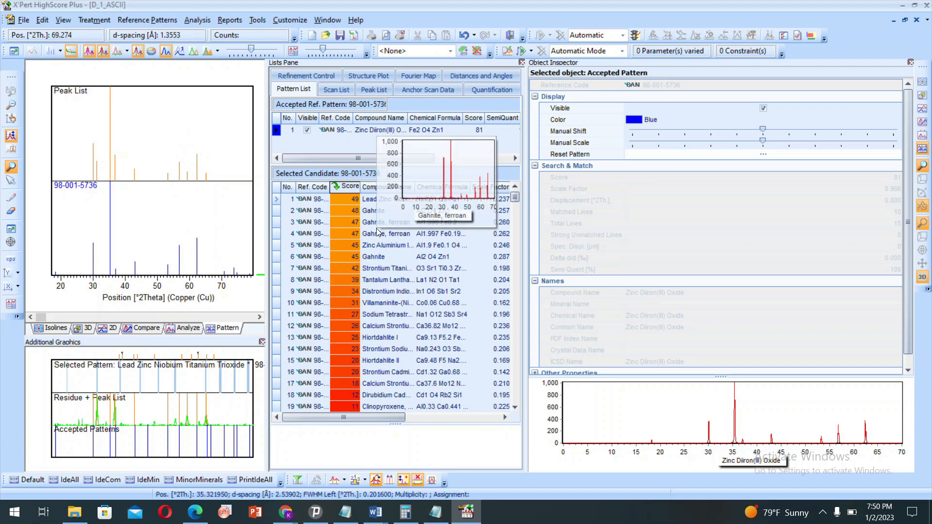
Open the accepted reference pattern's details and examine its peak list and crystallographic parameters, including the crystal system.
{"action": "left_click", "coordinate": [335, 134]}
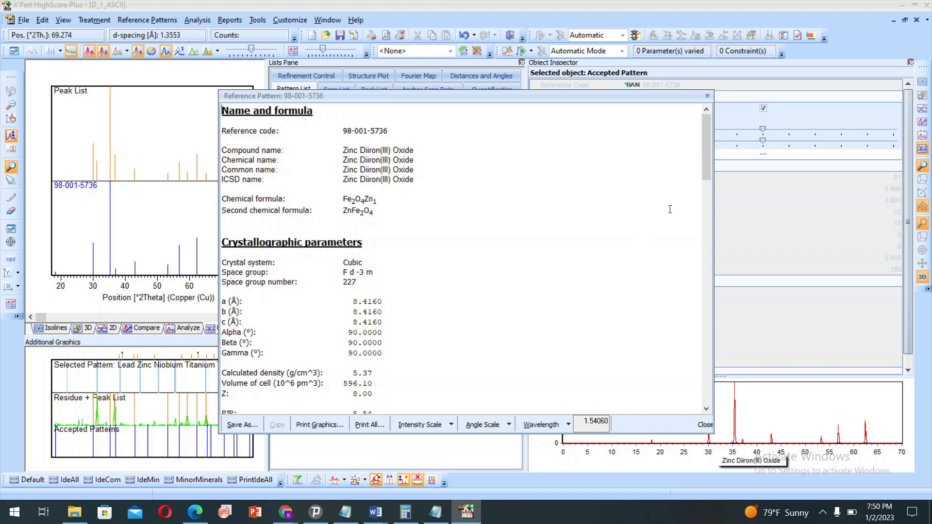
{"action": "left_click_drag", "start_coordinate": [705, 157], "coordinate": [699, 306]}
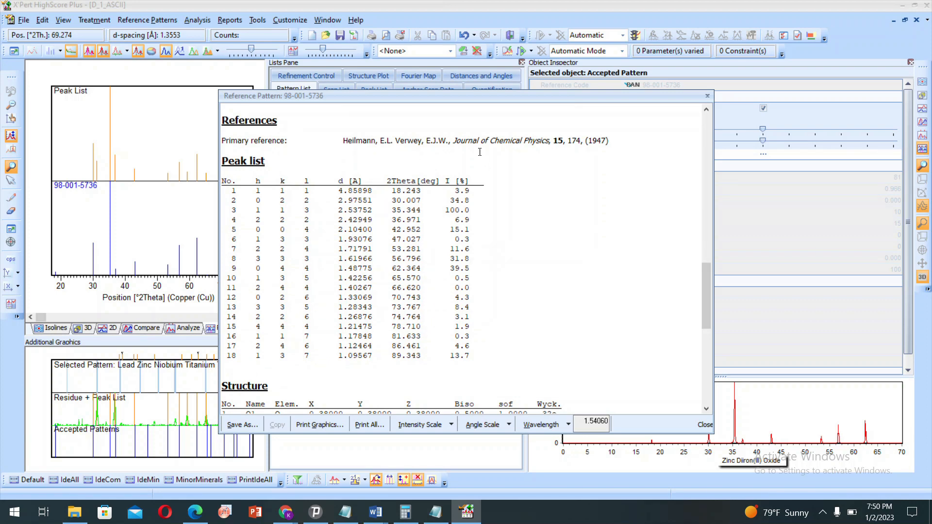
{"action": "left_click_drag", "start_coordinate": [710, 295], "coordinate": [712, 158]}
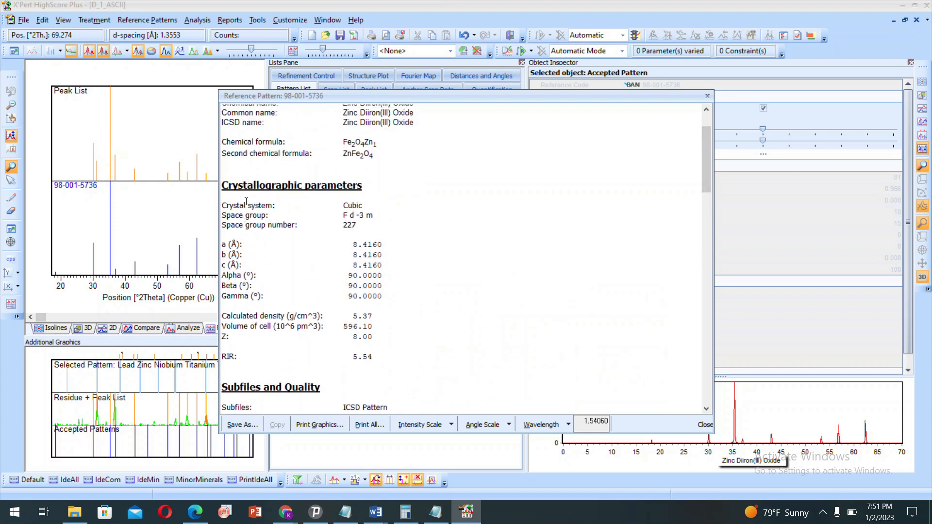
{"action": "left_click_drag", "start_coordinate": [369, 205], "coordinate": [334, 205]}
Save the reference pattern's details in rich text format as sample 1 in the Asample folder, and close them.
{"action": "left_click", "coordinate": [241, 426]}
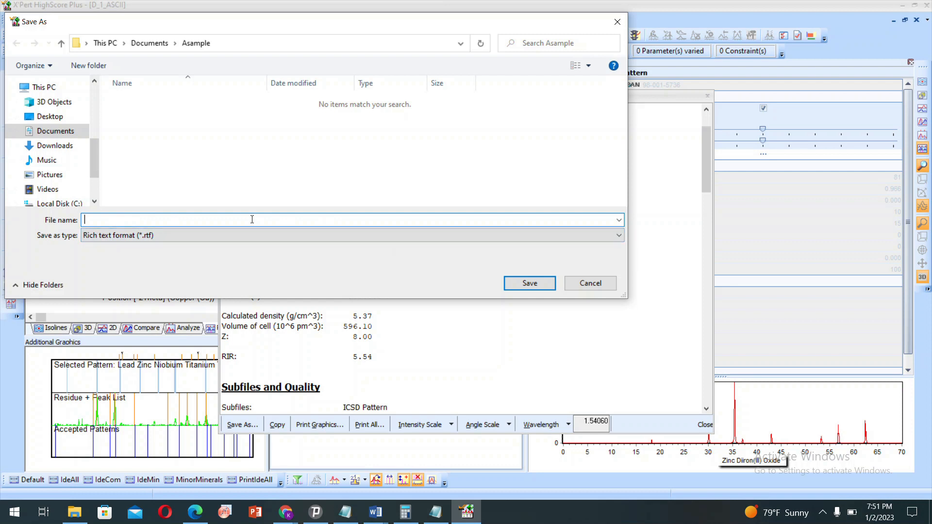
{"action": "type", "text": "sample 1"}
{"action": "left_click", "coordinate": [537, 283]}
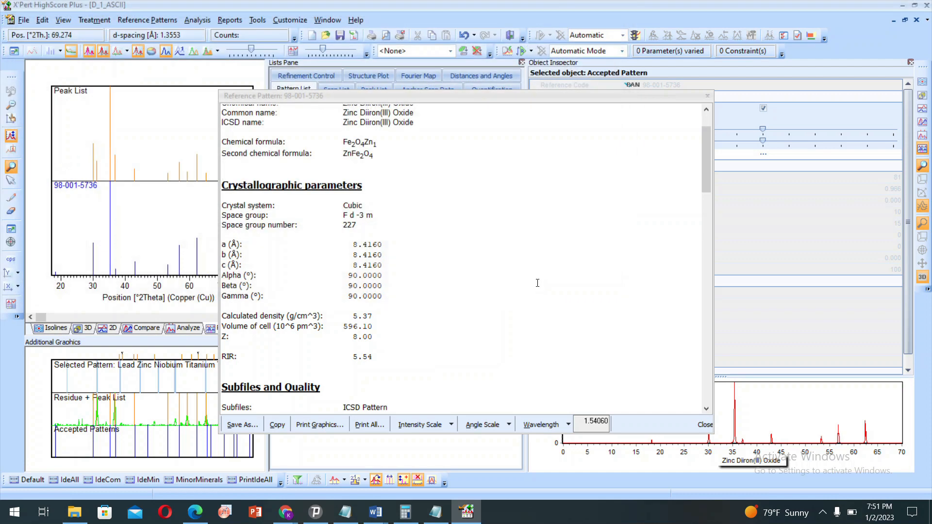
{"action": "left_click", "coordinate": [707, 98]}
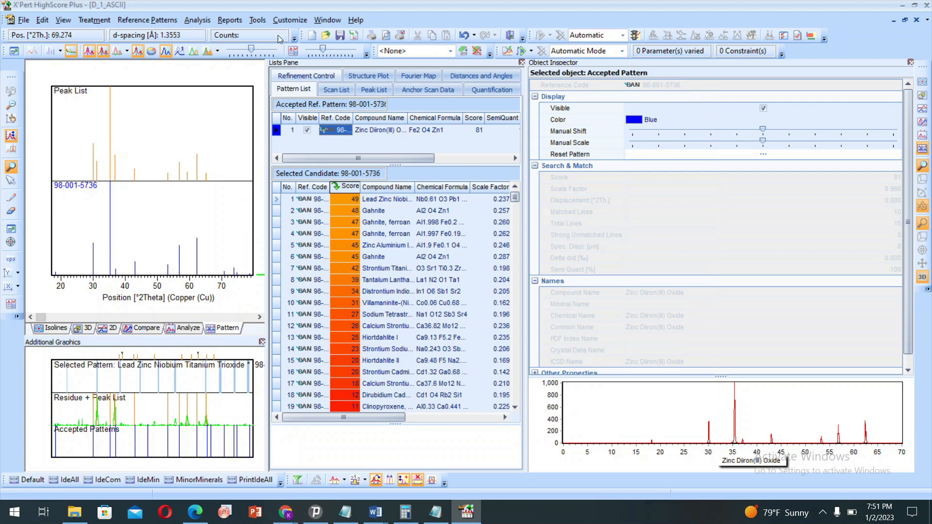
Create an RTF report of the analysis using the Default template and view it maximized.
{"action": "left_click", "coordinate": [228, 20]}
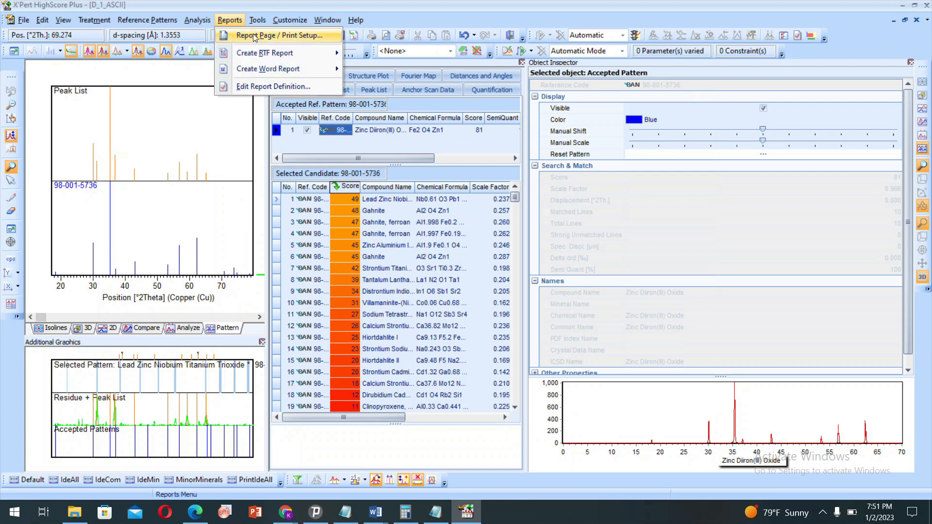
{"action": "mouse_move", "coordinate": [269, 59]}
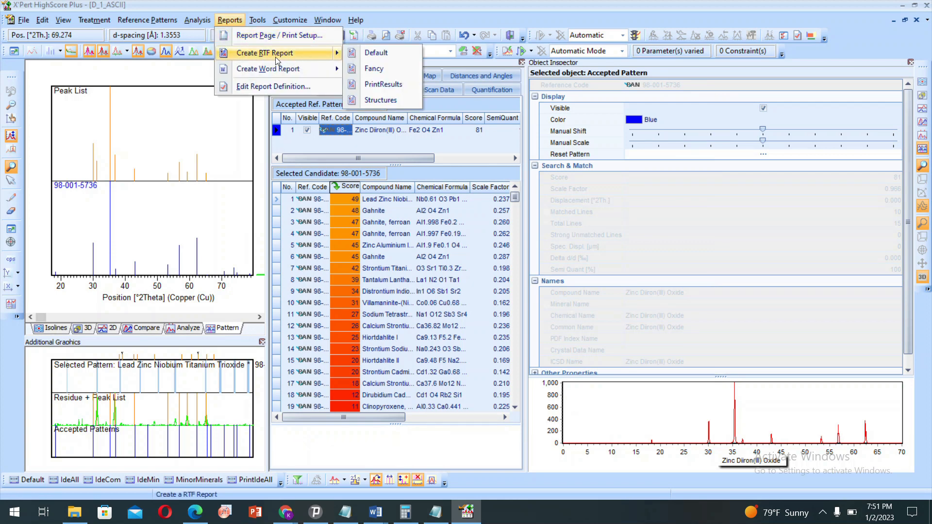
{"action": "left_click", "coordinate": [374, 54]}
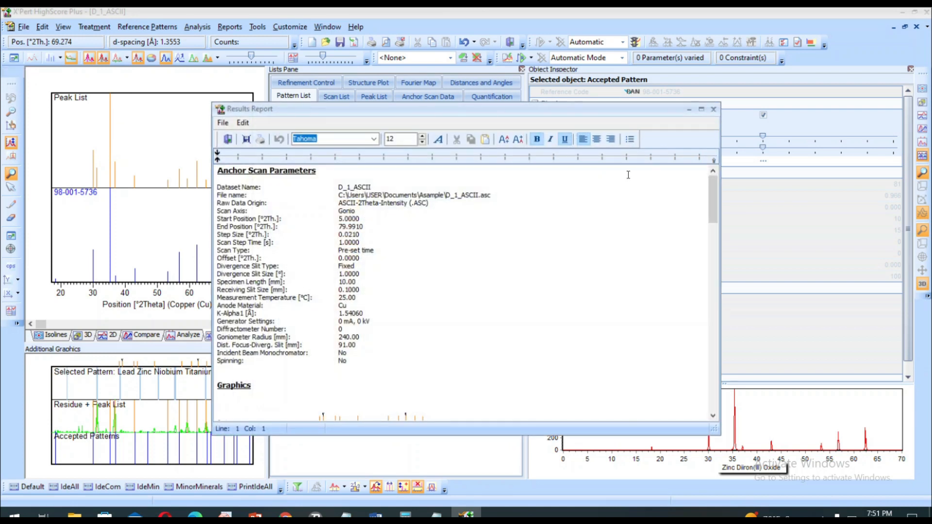
{"action": "left_click", "coordinate": [701, 109]}
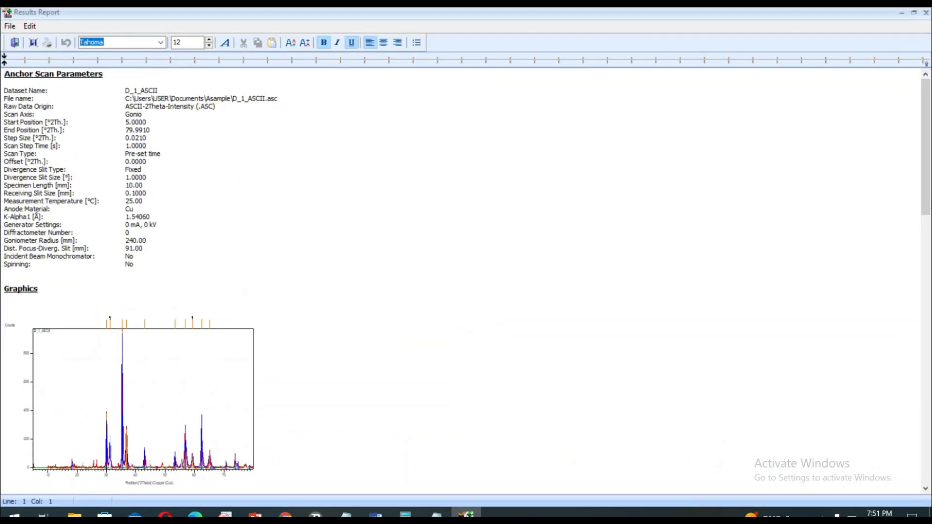
{"action": "left_click_drag", "start_coordinate": [930, 179], "coordinate": [862, 126]}
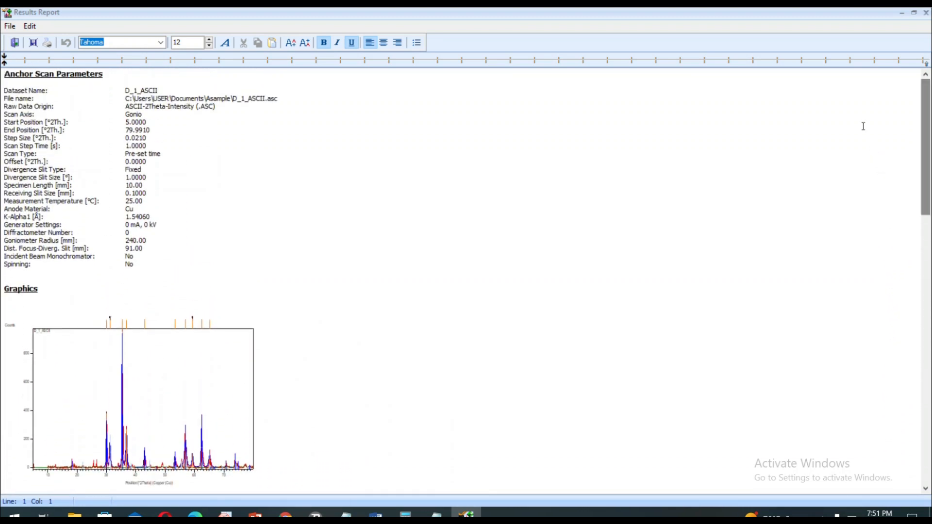
Save the results report in rich text format as sample 1a in the Asample folder, and close the report.
{"action": "left_click", "coordinate": [10, 27]}
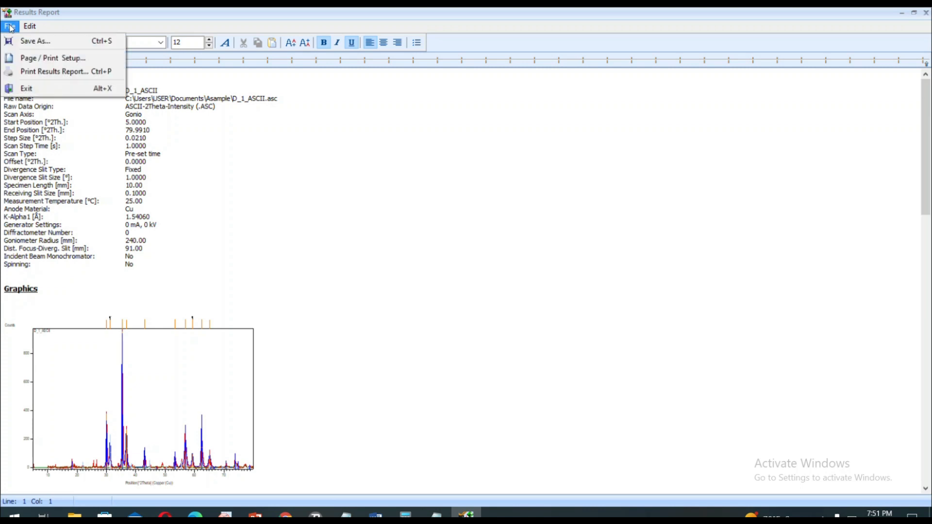
{"action": "left_click", "coordinate": [29, 42]}
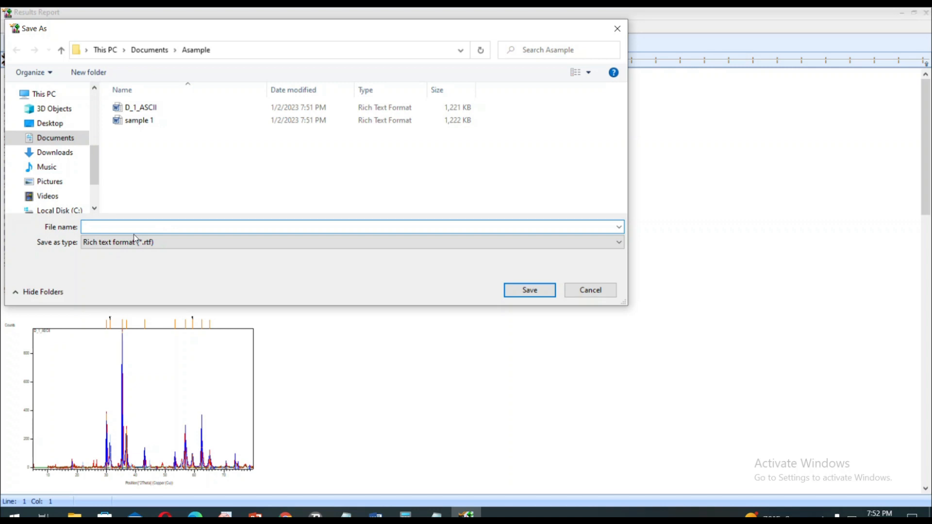
{"action": "type", "text": "sampl"}
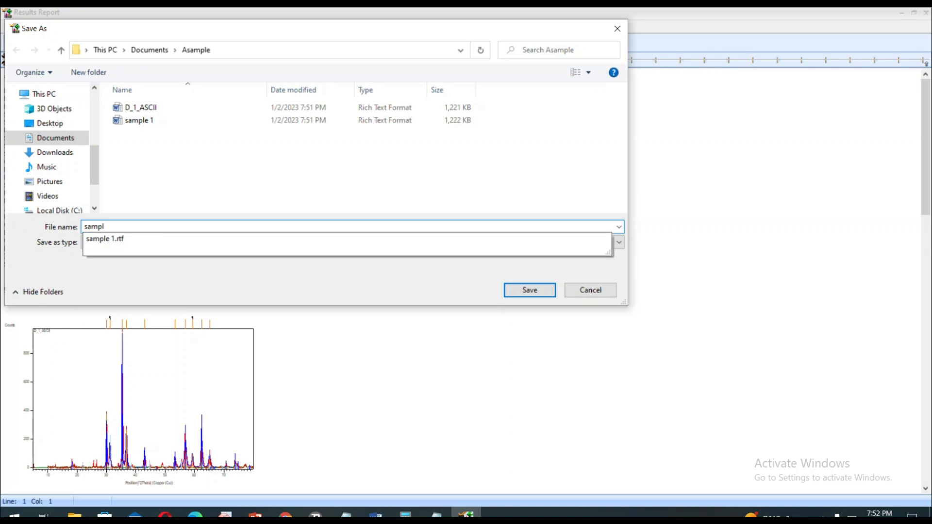
{"action": "type", "text": "e 1a"}
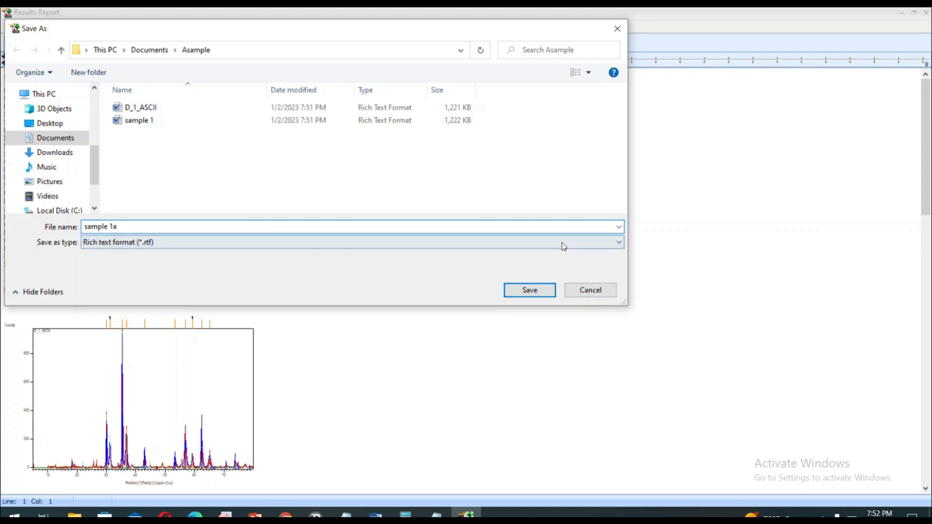
{"action": "left_click", "coordinate": [525, 292]}
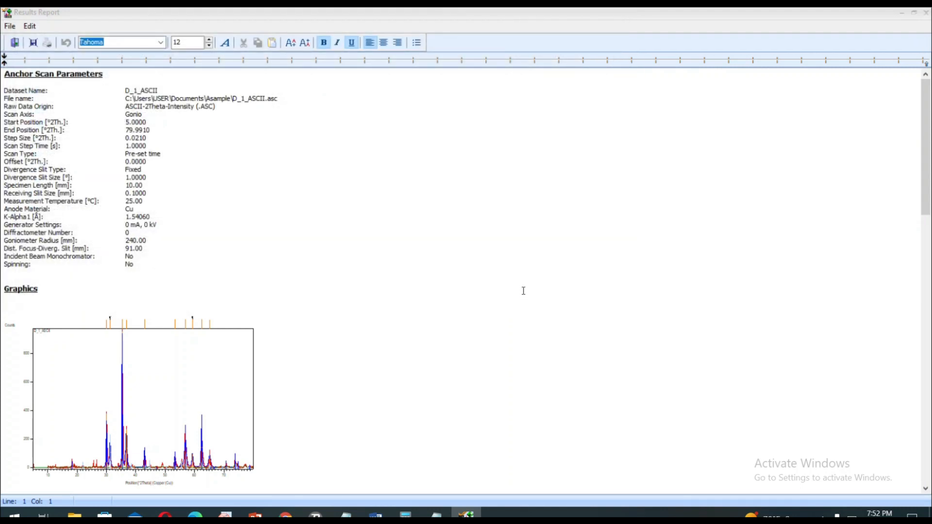
{"action": "left_click", "coordinate": [925, 12]}
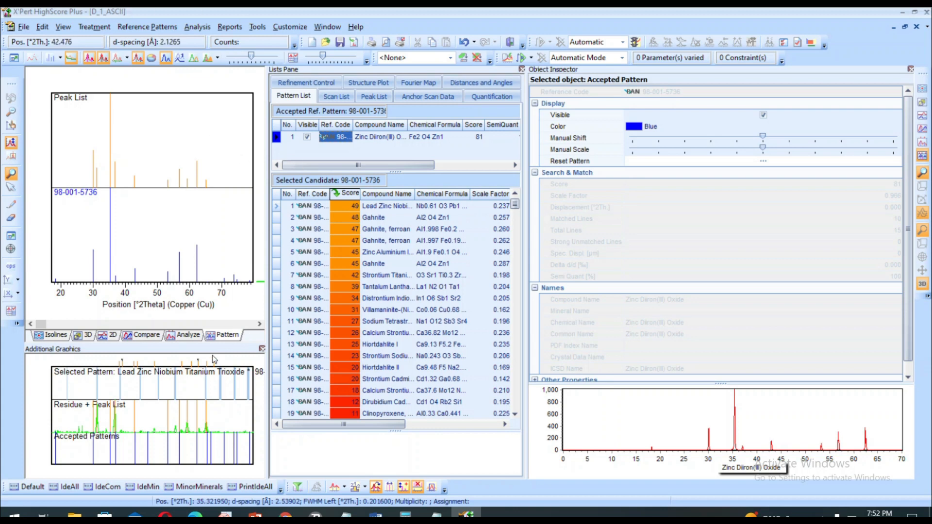
{"action": "left_click", "coordinate": [755, 508]}
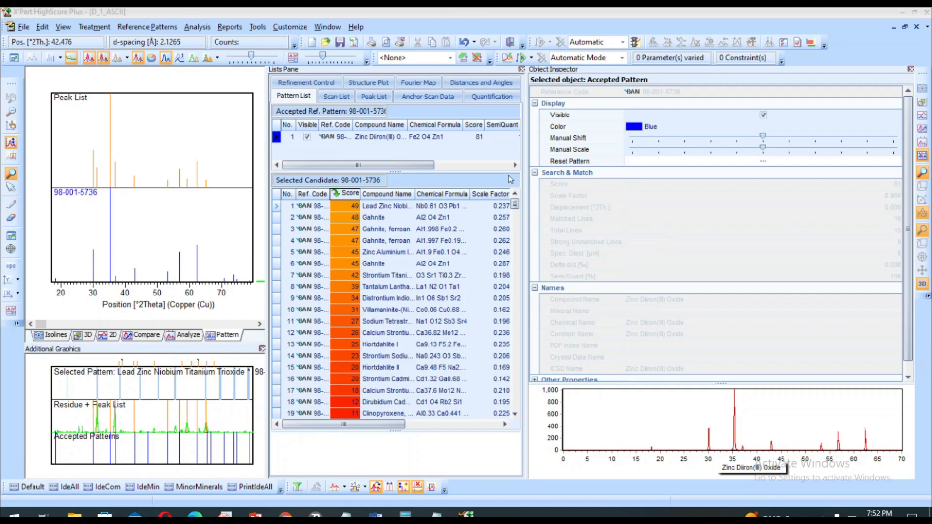